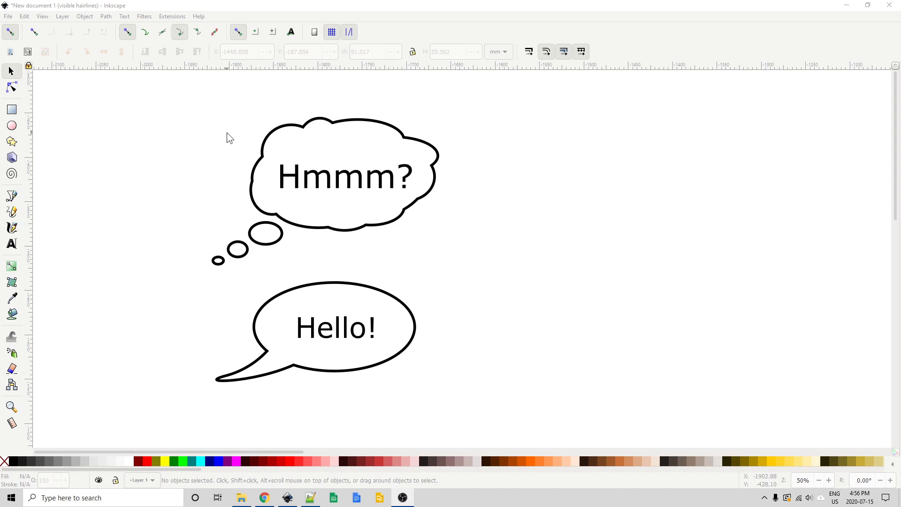
# Open the Symbols library and switch it to the Word Balloons set
pyautogui.click(86, 18)
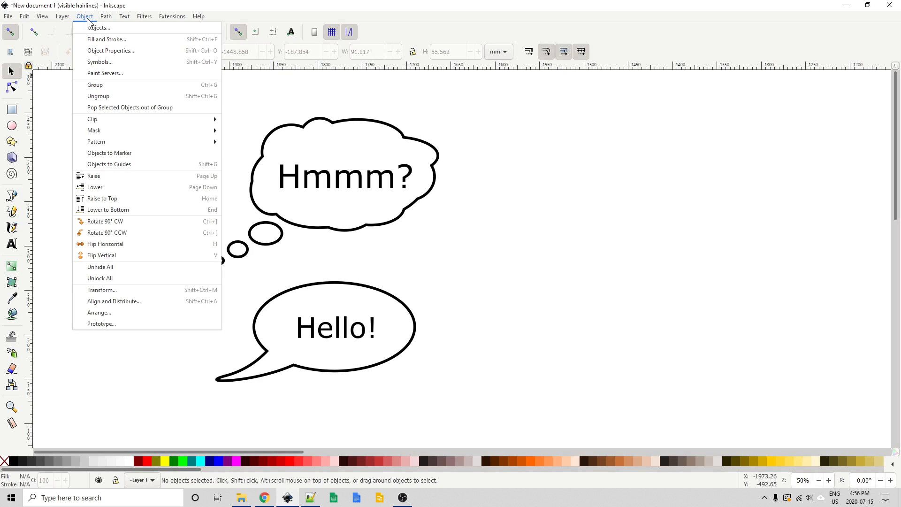
pyautogui.click(99, 63)
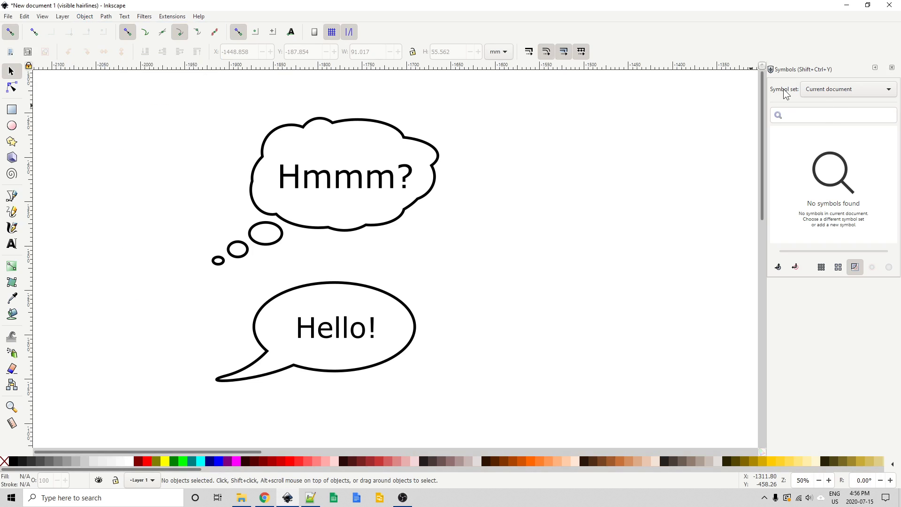
pyautogui.click(826, 89)
pyautogui.click(832, 167)
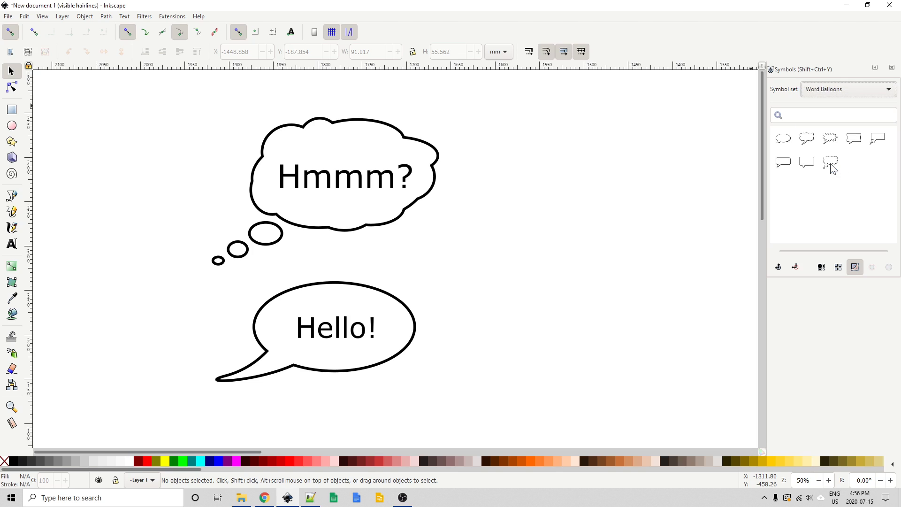
# Place a Circle Balloon symbol on the canvas, enlarge it, then delete it
pyautogui.moveTo(784, 138); pyautogui.dragTo(595, 268)
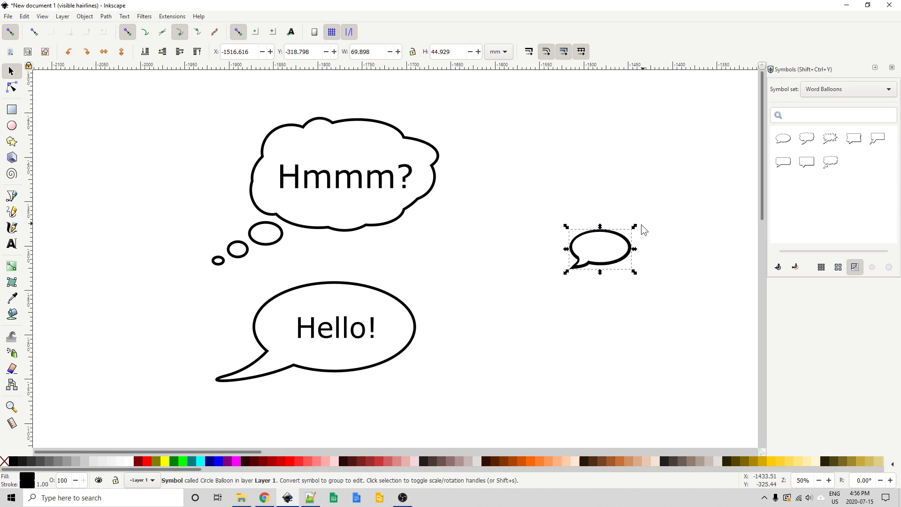
pyautogui.moveTo(635, 227); pyautogui.dragTo(670, 205)
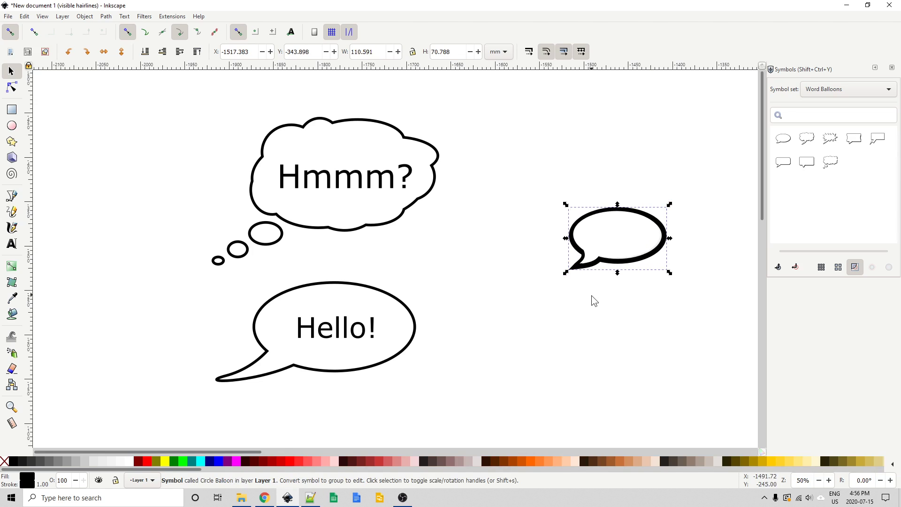
pyautogui.press('Delete')
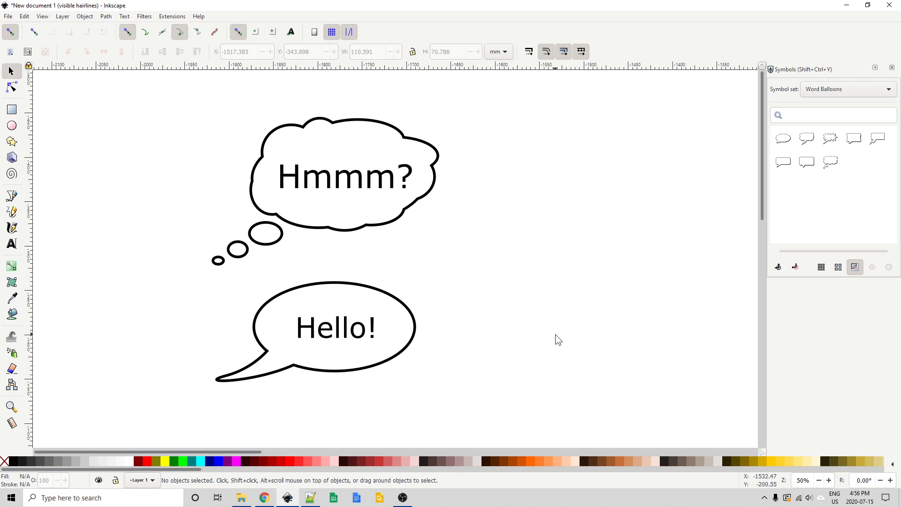
# Draw a black ellipse of about 201 × 113 mm right of the Hello! balloon
pyautogui.press('e')
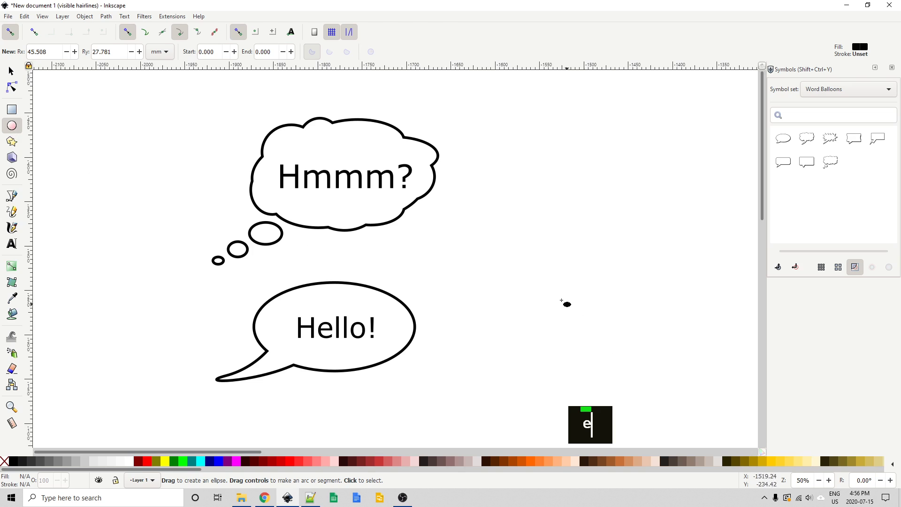
pyautogui.moveTo(550, 273); pyautogui.dragTo(728, 373)
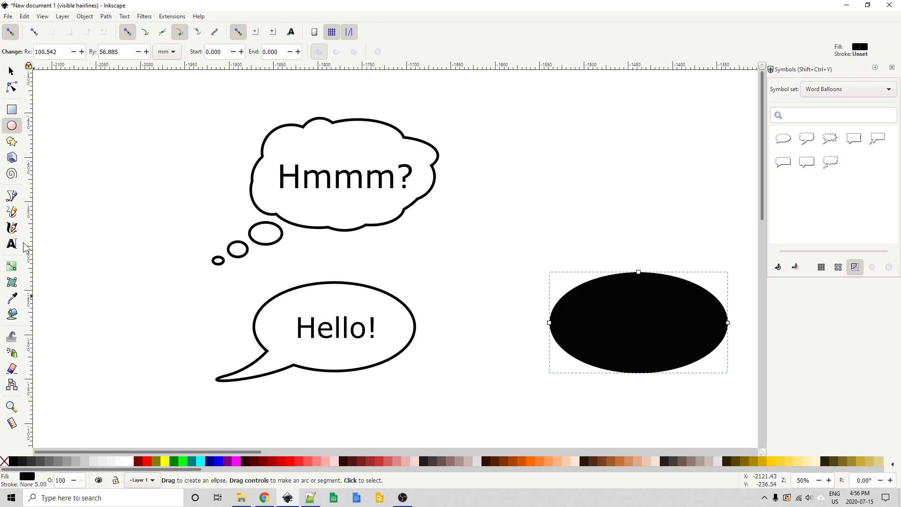
# Draw a closed curved tail from the ellipse, filled black with no outline
pyautogui.click(14, 200)
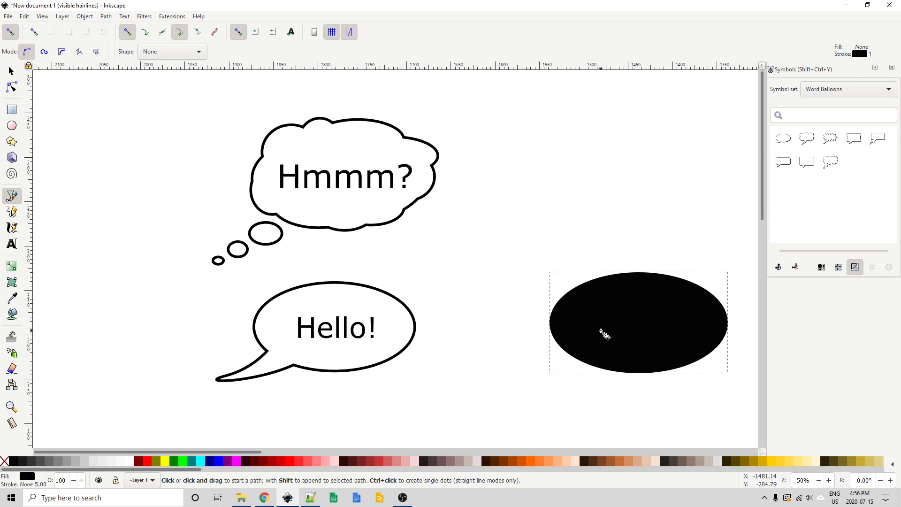
pyautogui.click(601, 331)
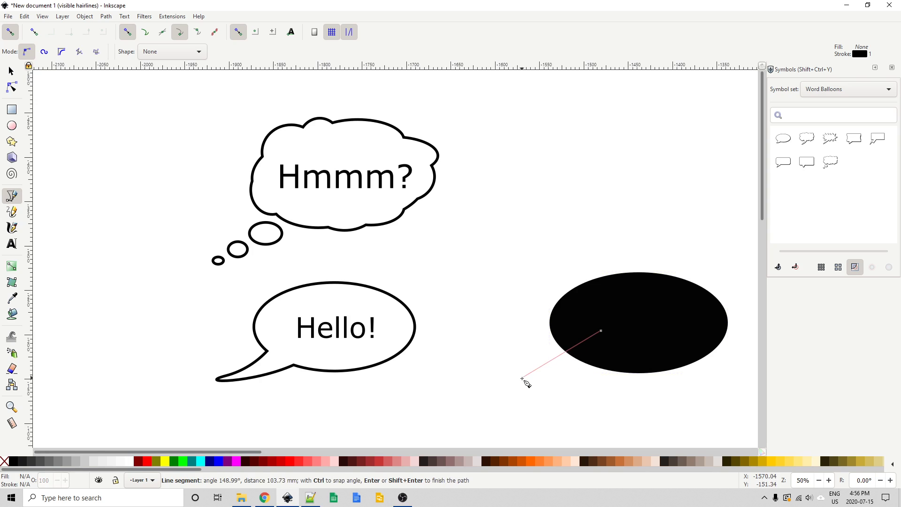
pyautogui.moveTo(518, 387); pyautogui.dragTo(459, 389)
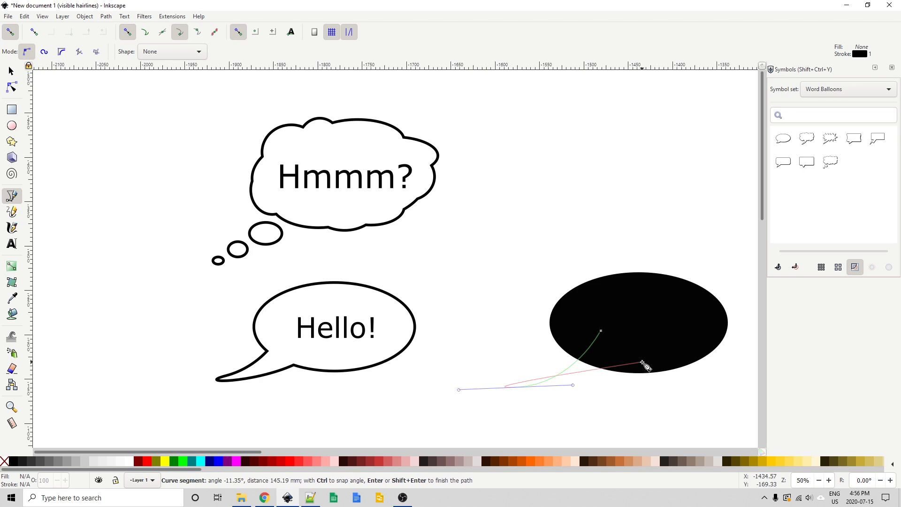
pyautogui.moveTo(639, 345); pyautogui.dragTo(607, 277)
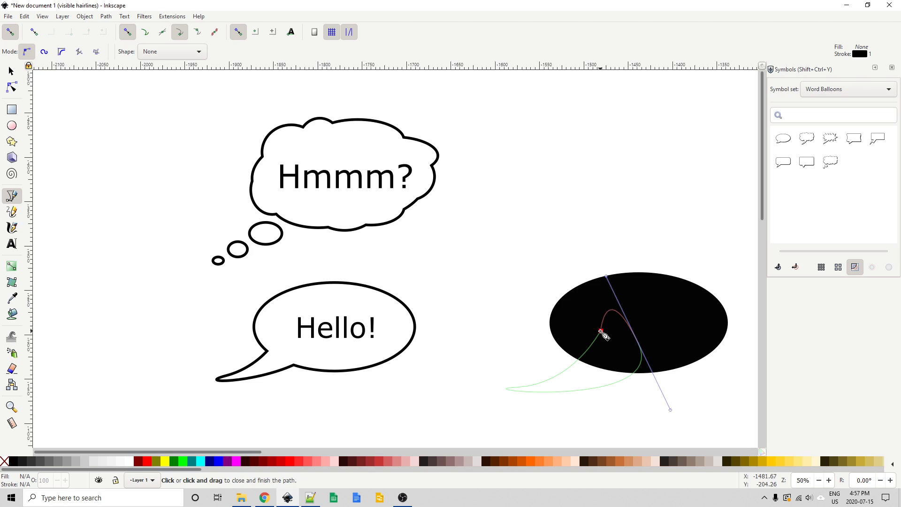
pyautogui.click(602, 332)
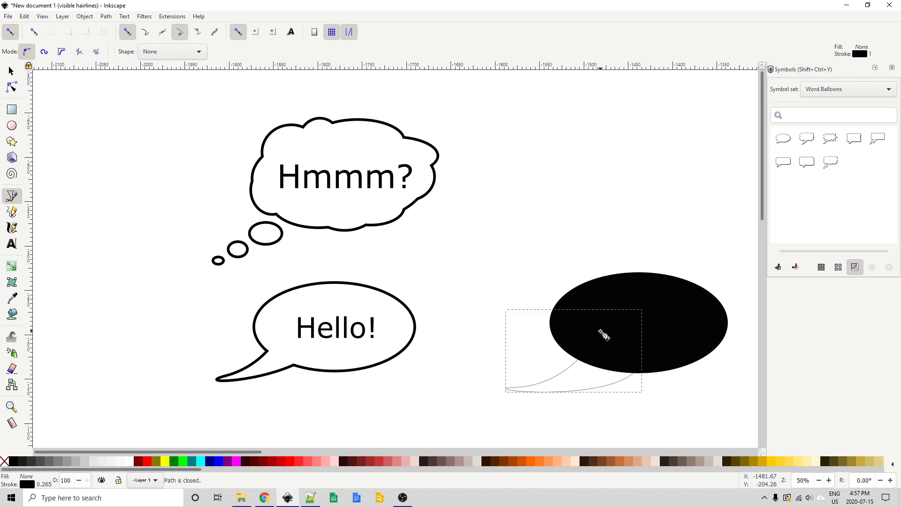
pyautogui.click(13, 460)
pyautogui.keyDown('shift'); pyautogui.click(5, 462); pyautogui.keyUp('shift')
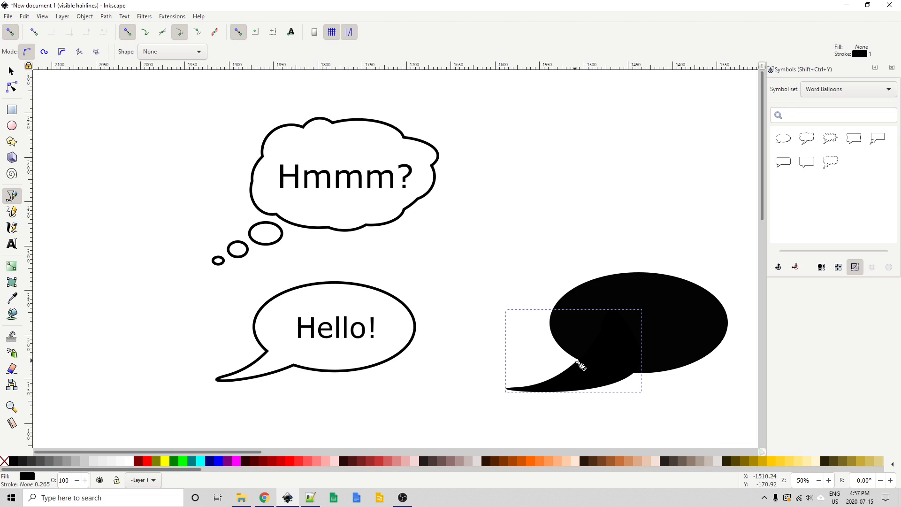
# Move the black tail into place at the ellipse's lower left
pyautogui.click(10, 72)
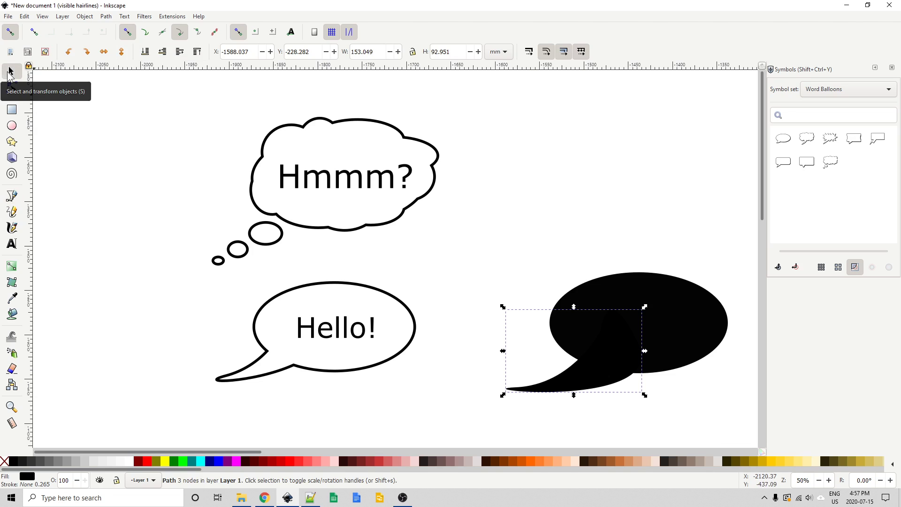
pyautogui.press('space')
pyautogui.moveTo(471, 252); pyautogui.dragTo(422, 203)
pyautogui.middleClick(617, 356)
pyautogui.scroll(1, 423, 203)
pyautogui.press('space')
pyautogui.press('space')
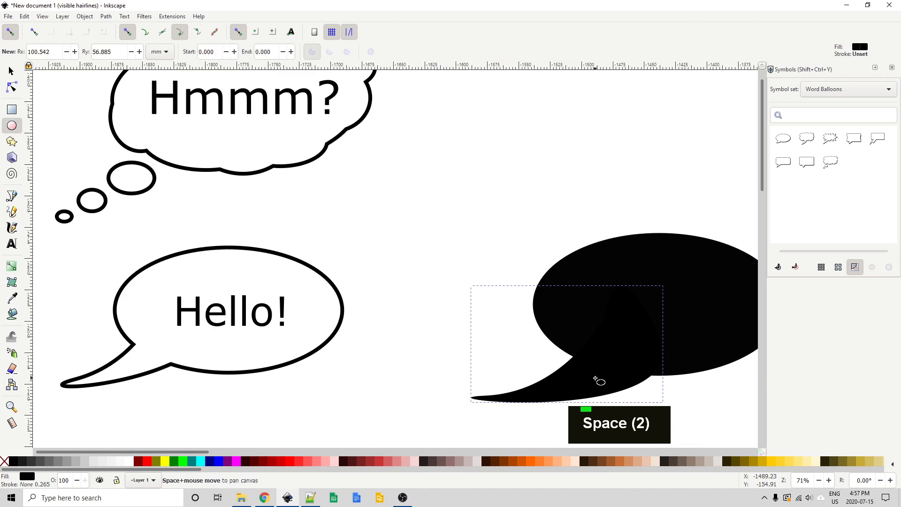
pyautogui.moveTo(596, 382); pyautogui.dragTo(556, 363)
pyautogui.scroll(-1, 629, 355)
pyautogui.scroll(-1, 567, 342)
pyautogui.middleClick(567, 342)
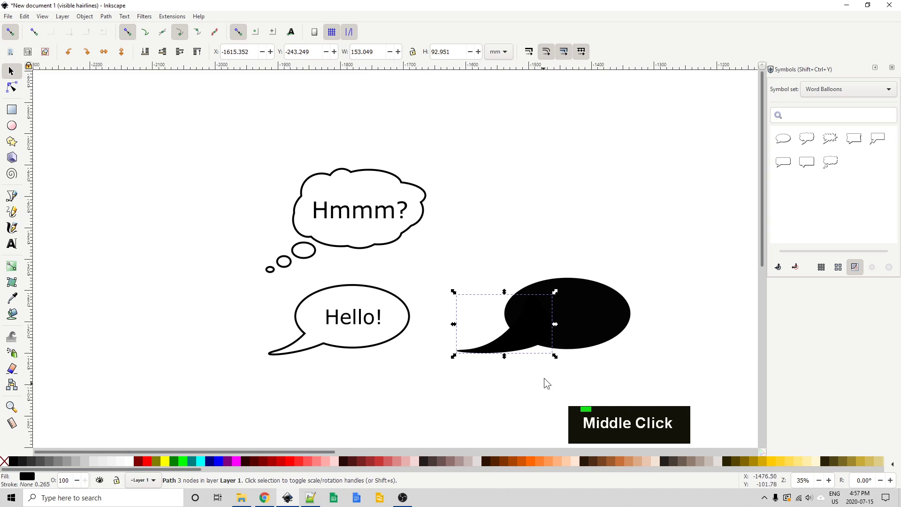
pyautogui.click(565, 442)
pyautogui.moveTo(517, 348); pyautogui.dragTo(527, 354)
pyautogui.click(606, 405)
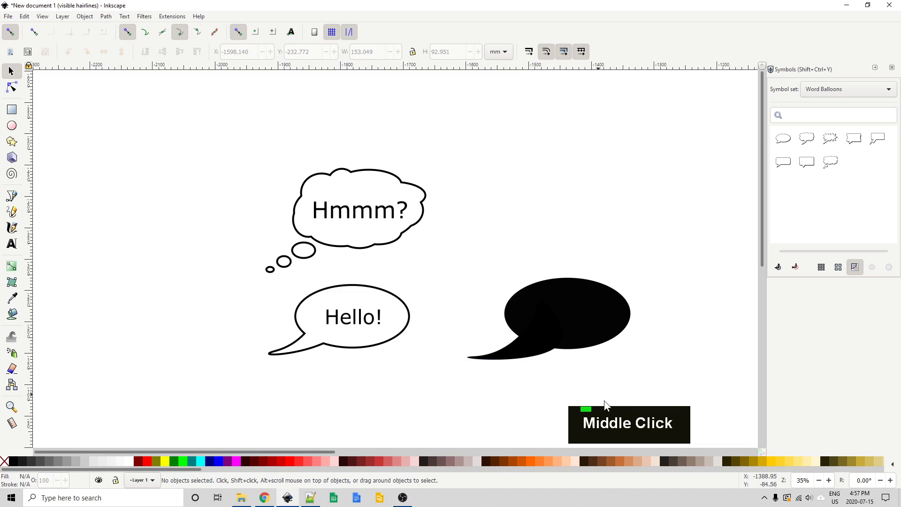
# Rotate the tail about 11 degrees and nudge it slightly up-left
pyautogui.click(499, 354)
pyautogui.click(499, 354)
pyautogui.moveTo(566, 300); pyautogui.dragTo(556, 294)
pyautogui.moveTo(538, 356); pyautogui.dragTo(529, 354)
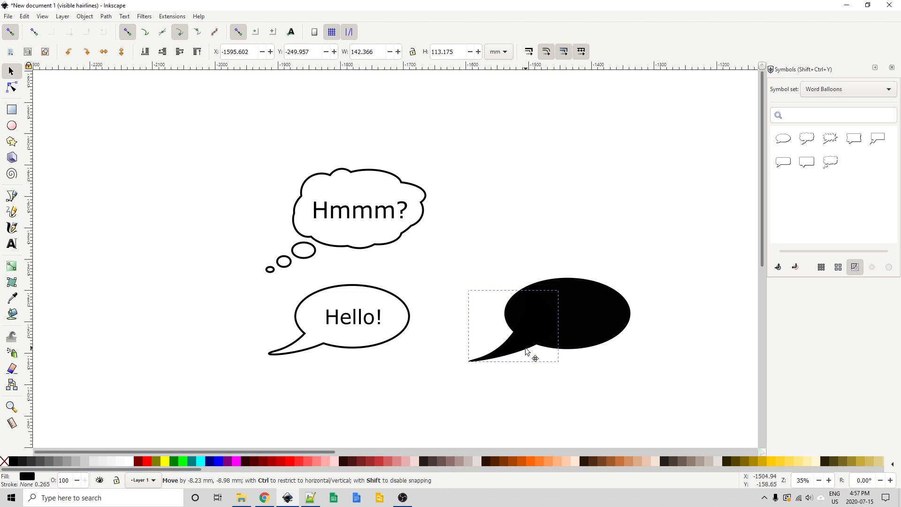
pyautogui.click(510, 387)
pyautogui.scroll(3, 472, 362)
pyautogui.scroll(-2, 472, 362)
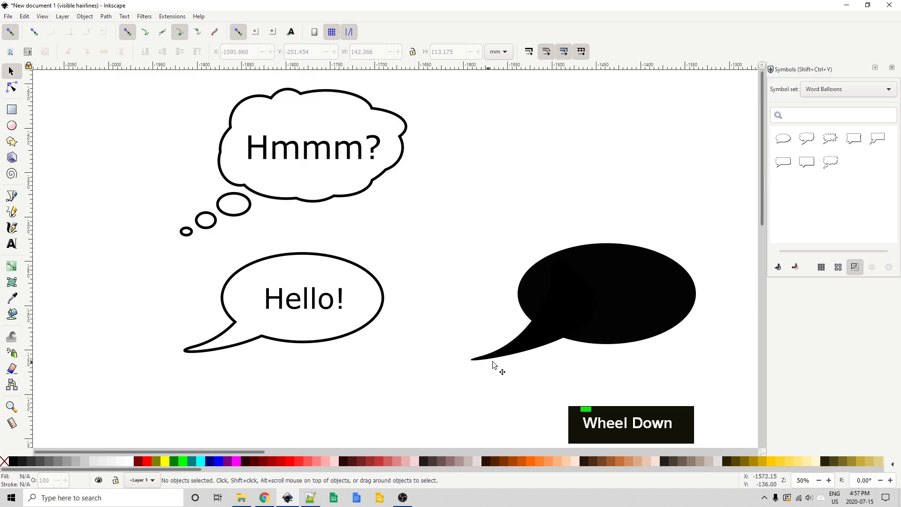
pyautogui.click(535, 352)
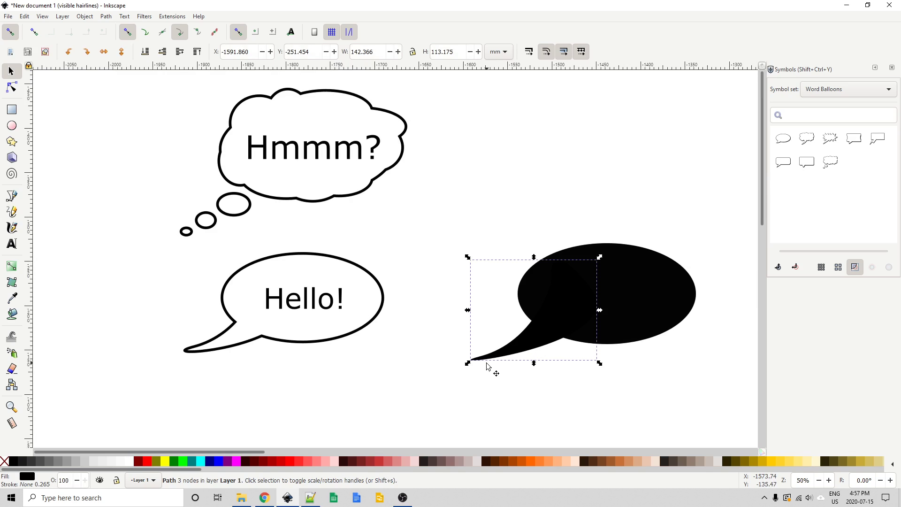
# Make the tail's tip node a sharp corner and reshape its lower curve
pyautogui.press('F2')
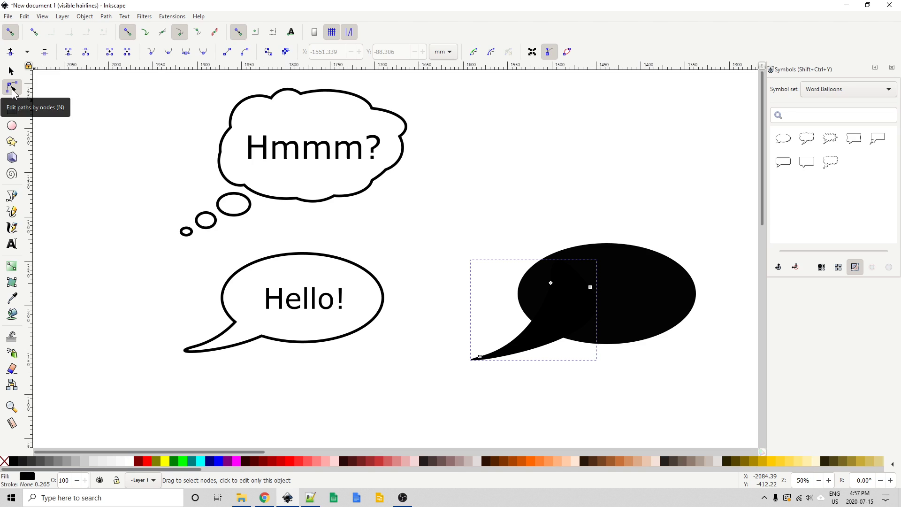
pyautogui.scroll(2, 492, 371)
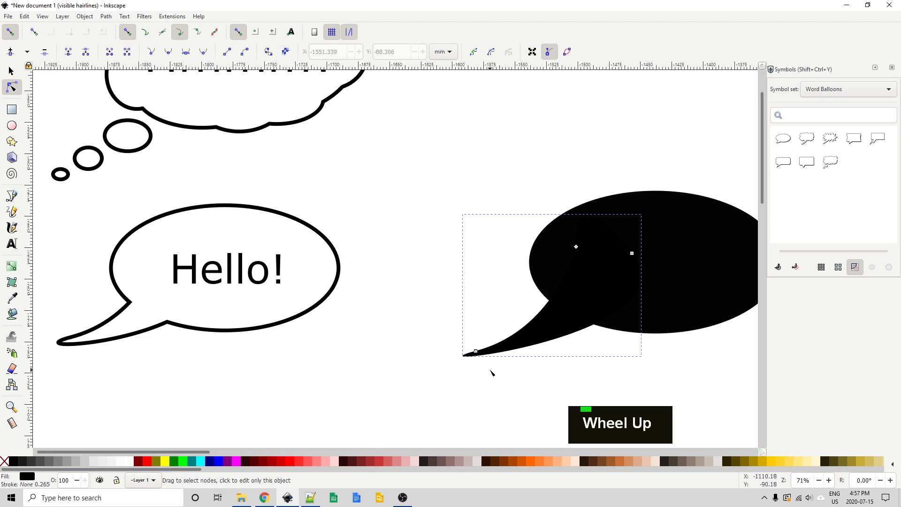
pyautogui.click(470, 345)
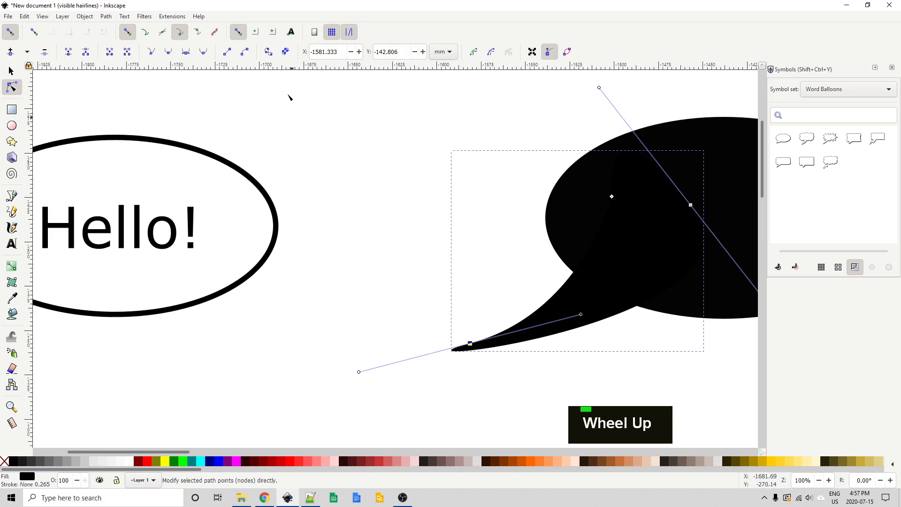
pyautogui.click(151, 53)
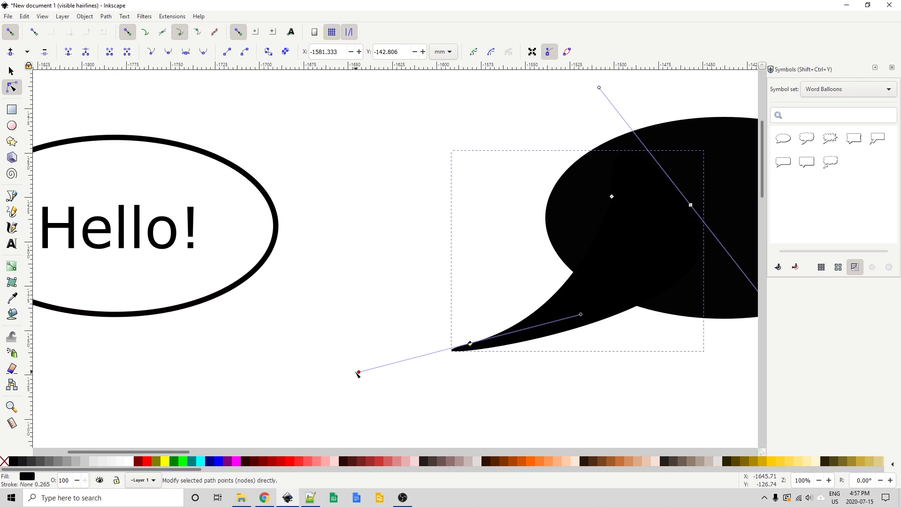
pyautogui.moveTo(363, 377); pyautogui.dragTo(617, 338)
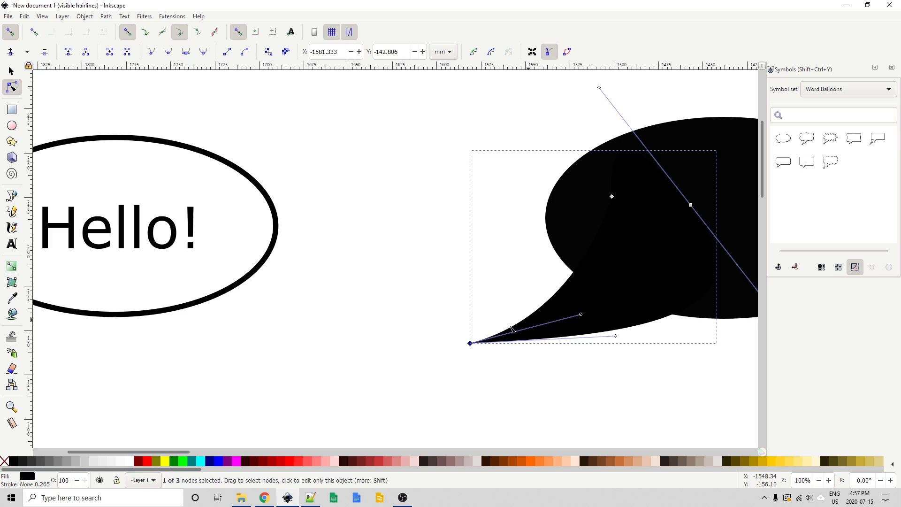
pyautogui.scroll(-2, 423, 280)
pyautogui.middleClick(469, 269)
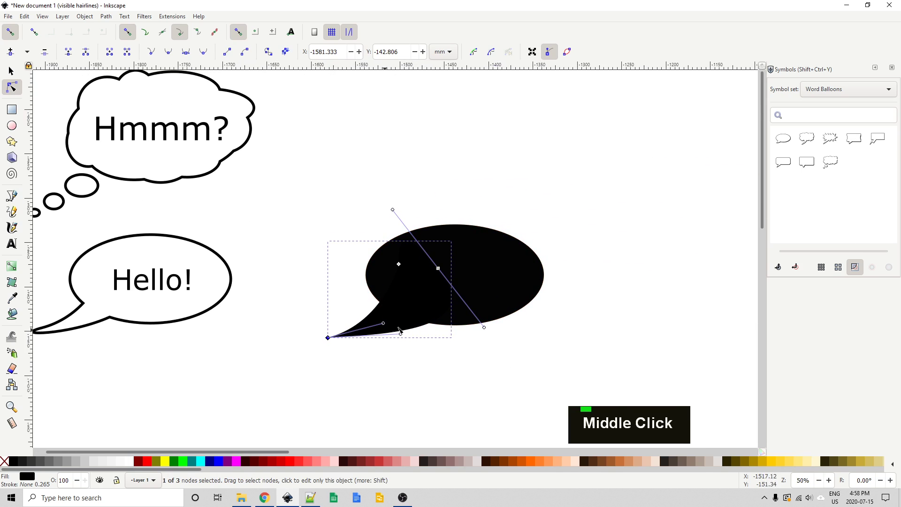
pyautogui.click(521, 344)
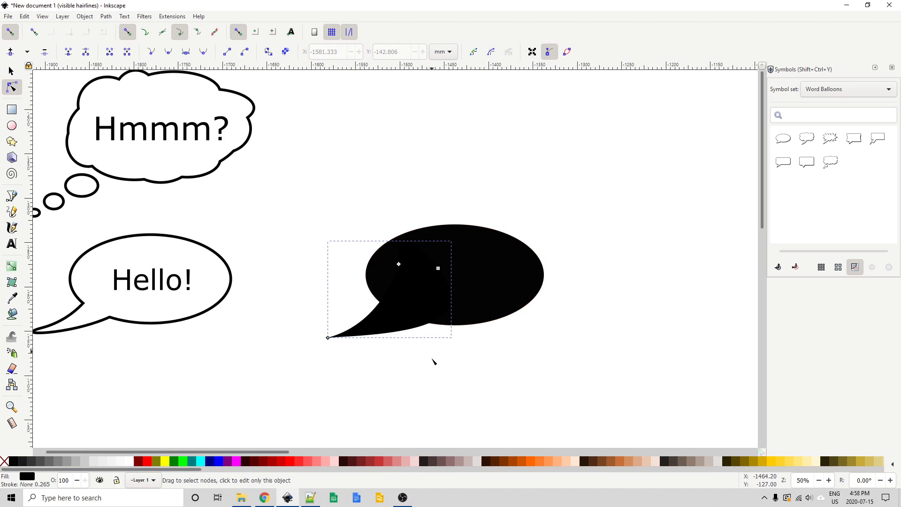
# Narrow the tail from both its right and left sides
pyautogui.press('space')
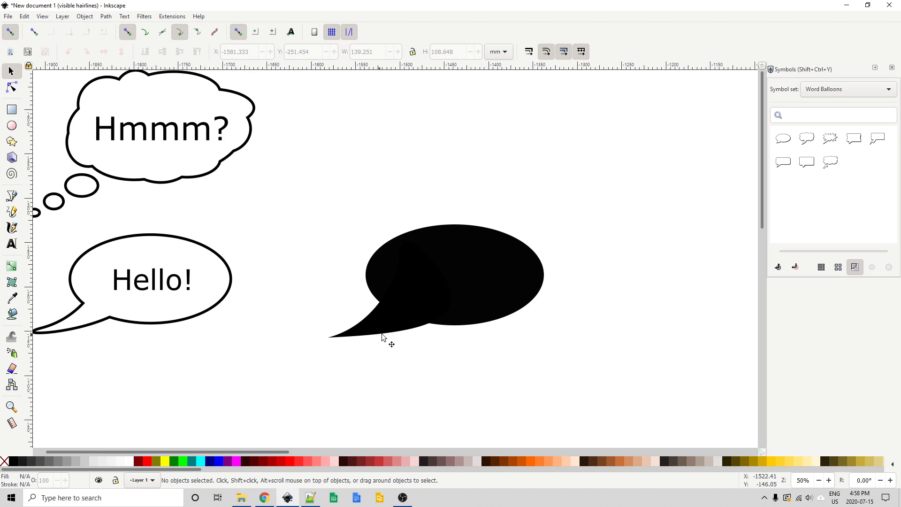
pyautogui.click(404, 335)
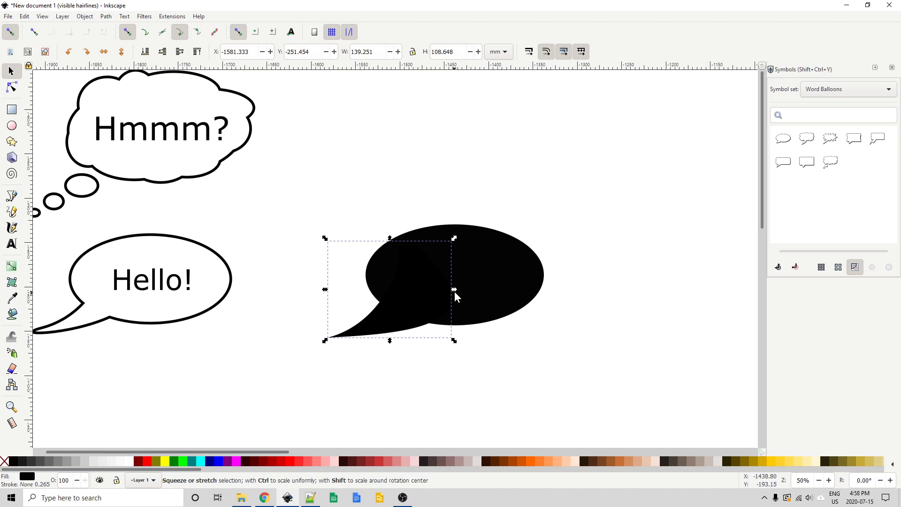
pyautogui.moveTo(454, 290); pyautogui.dragTo(439, 287)
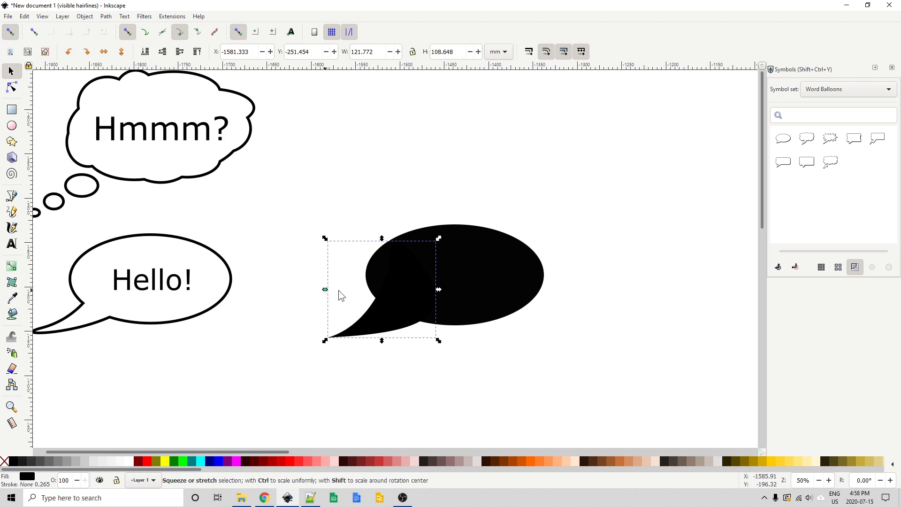
pyautogui.moveTo(339, 290); pyautogui.dragTo(320, 291)
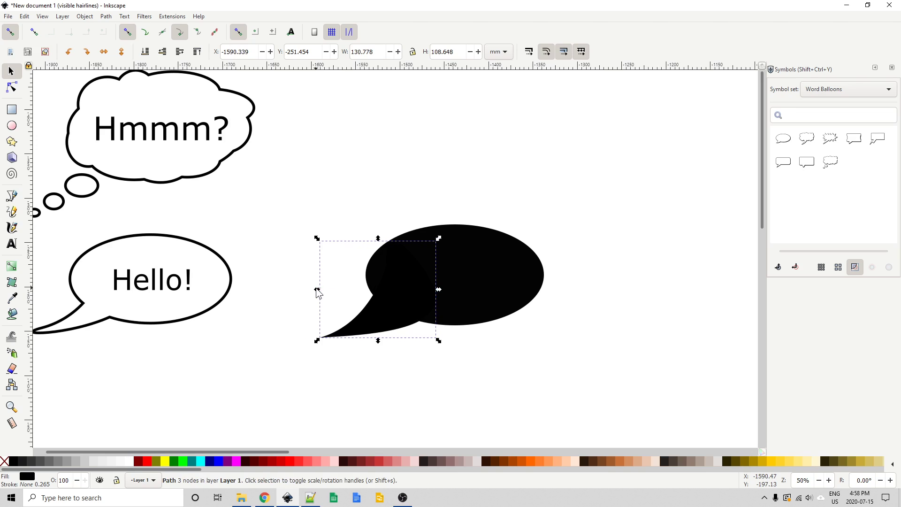
# Adjust the tail's nodes so it reaches further left, about 131 × 105 mm
pyautogui.press('F2')
pyautogui.moveTo(388, 264); pyautogui.dragTo(401, 277)
pyautogui.moveTo(371, 322); pyautogui.dragTo(386, 321)
pyautogui.press('space')
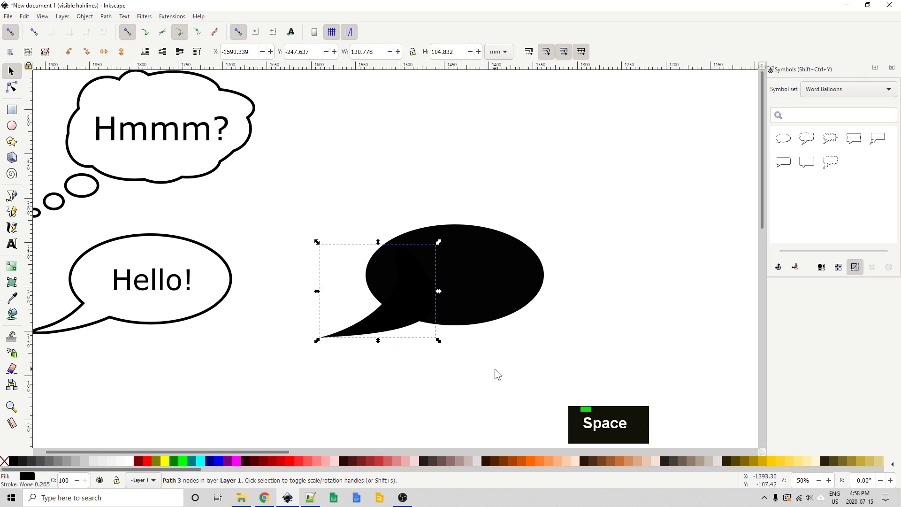
pyautogui.click(536, 329)
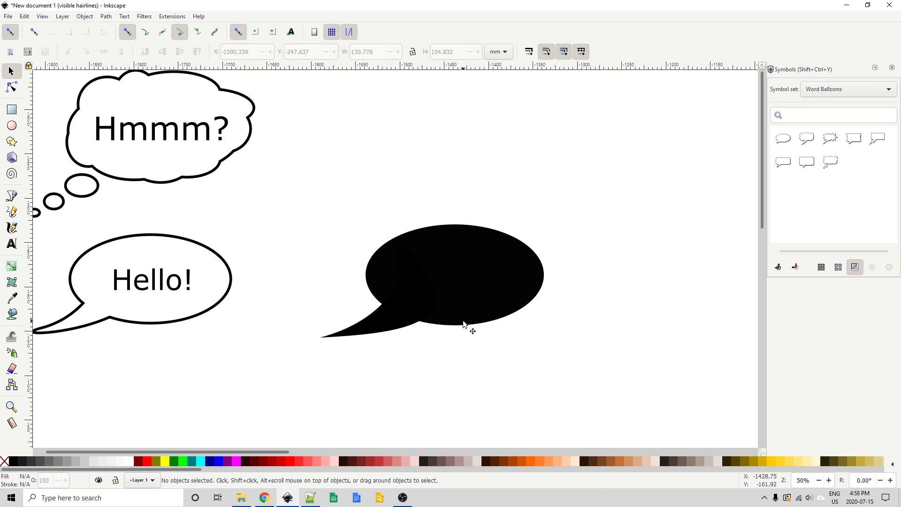
# Union the black ellipse and tail into one 8-node speech-balloon path
pyautogui.click(489, 291)
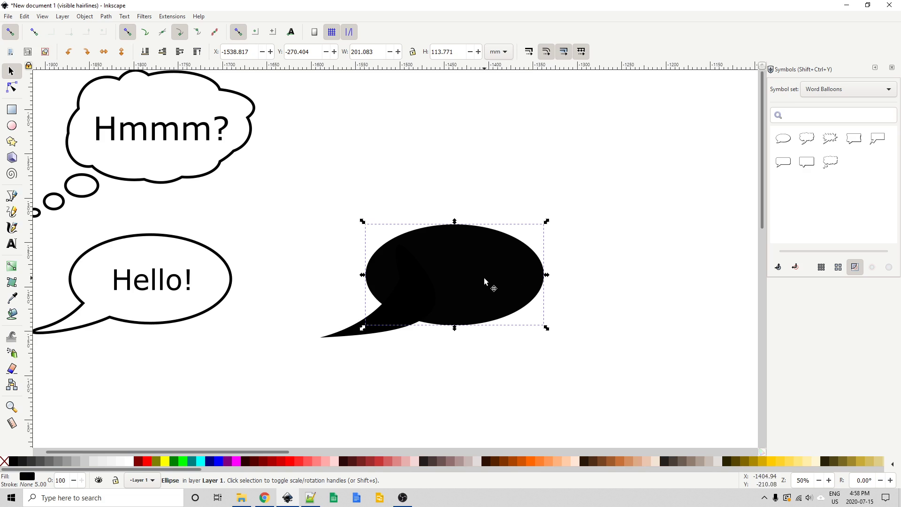
pyautogui.keyDown('shift'); pyautogui.click(343, 334); pyautogui.keyUp('shift')
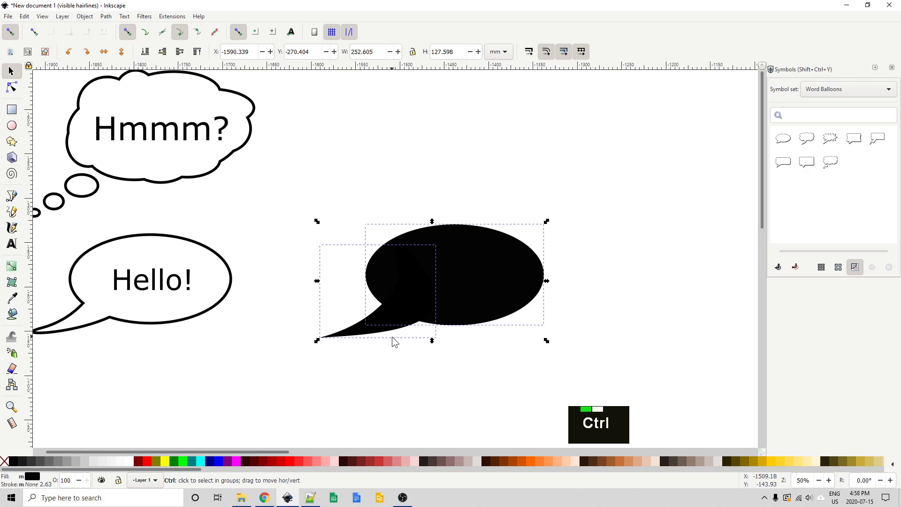
pyautogui.hotkey('ctrl', '+')
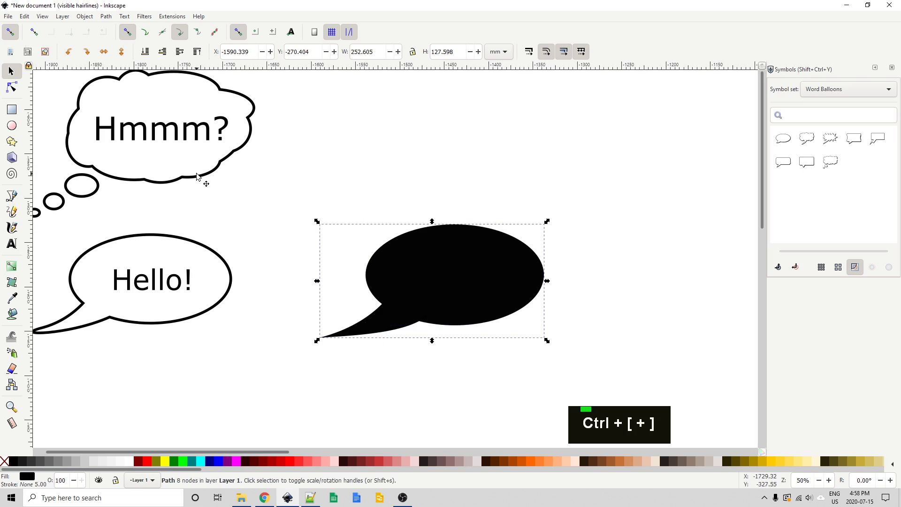
pyautogui.click(106, 17)
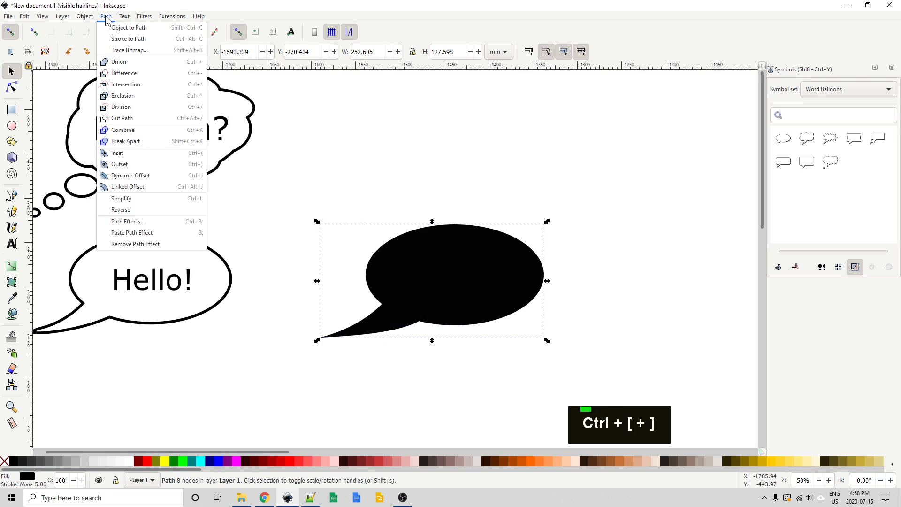
pyautogui.click(145, 61)
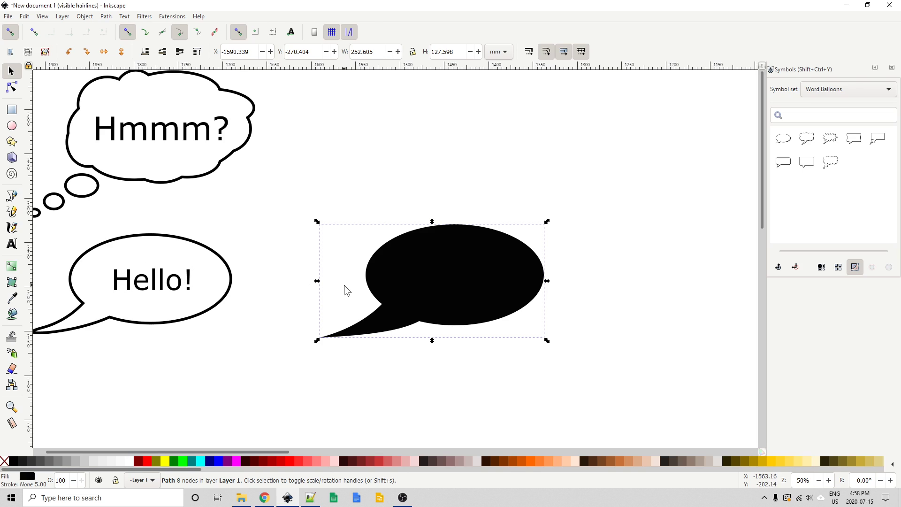
# Give the bubble a black outline and remove its black fill
pyautogui.press('shift')
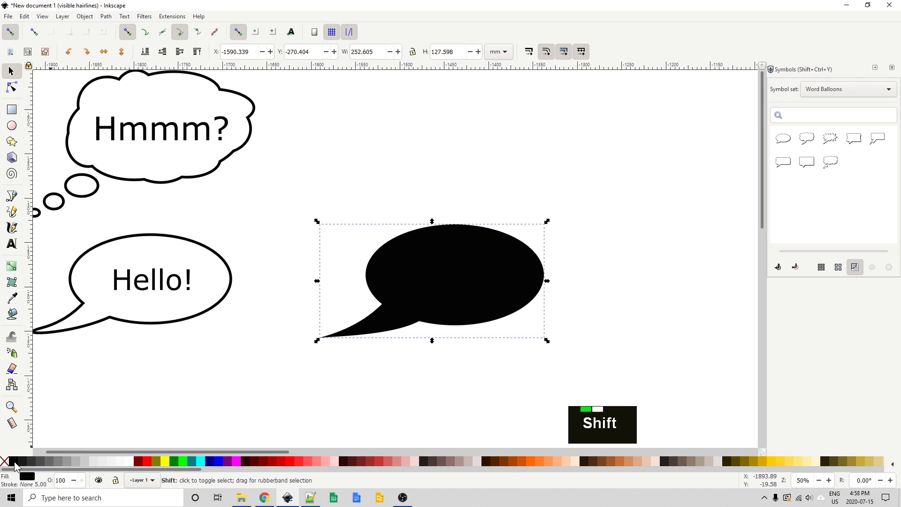
pyautogui.keyDown('shift'); pyautogui.click(14, 461); pyautogui.keyUp('shift')
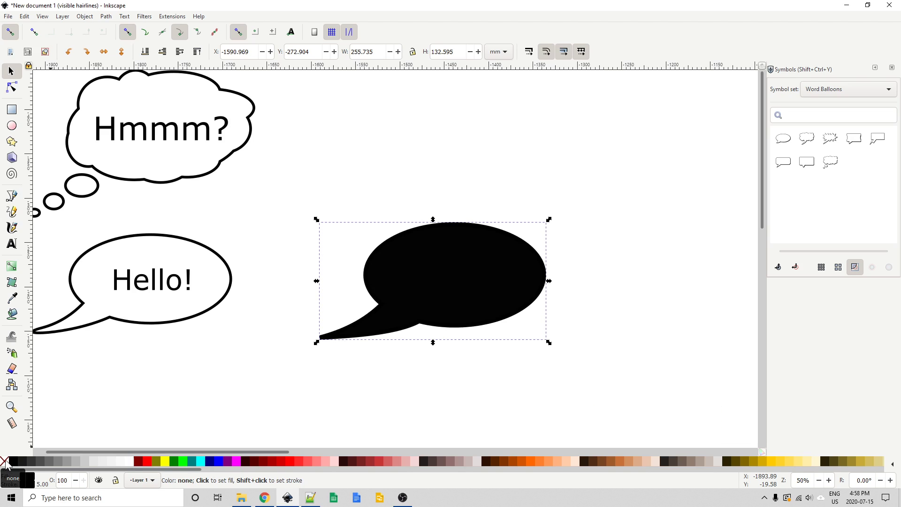
pyautogui.click(5, 462)
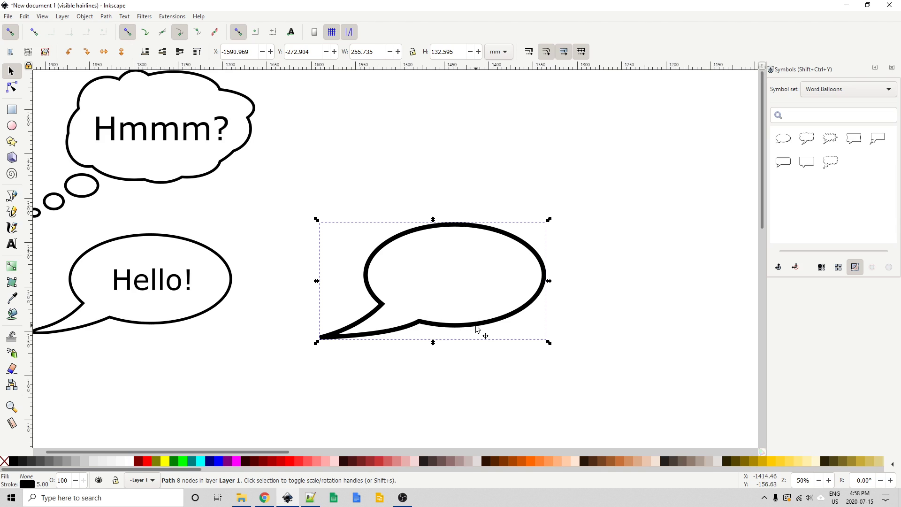
# Set the outline width to 3 mm and shrink the bubble to about 194 × 107 mm
pyautogui.hotkey('ctrl', 'shift', 'f')
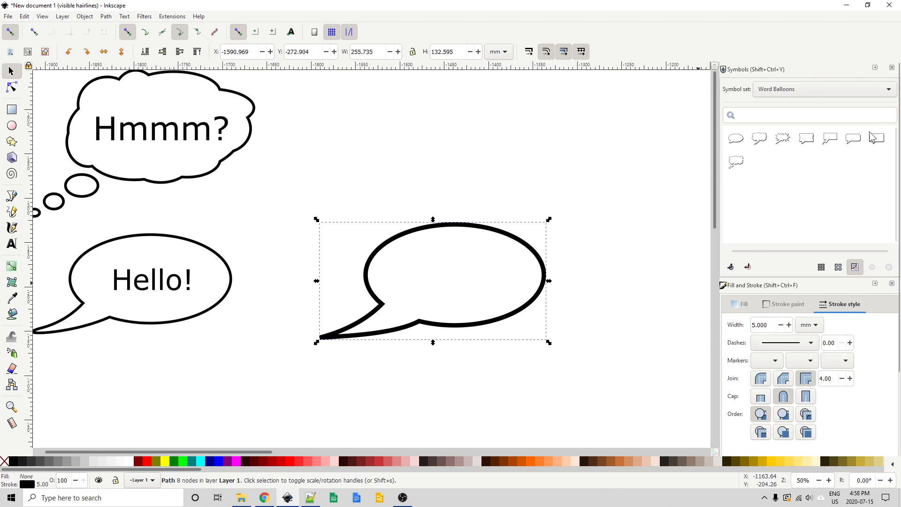
pyautogui.click(892, 67)
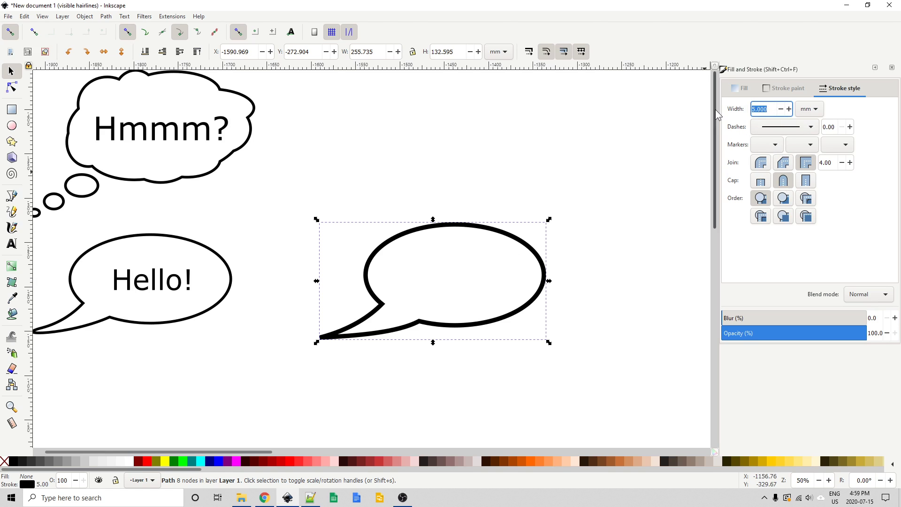
pyautogui.write('3')
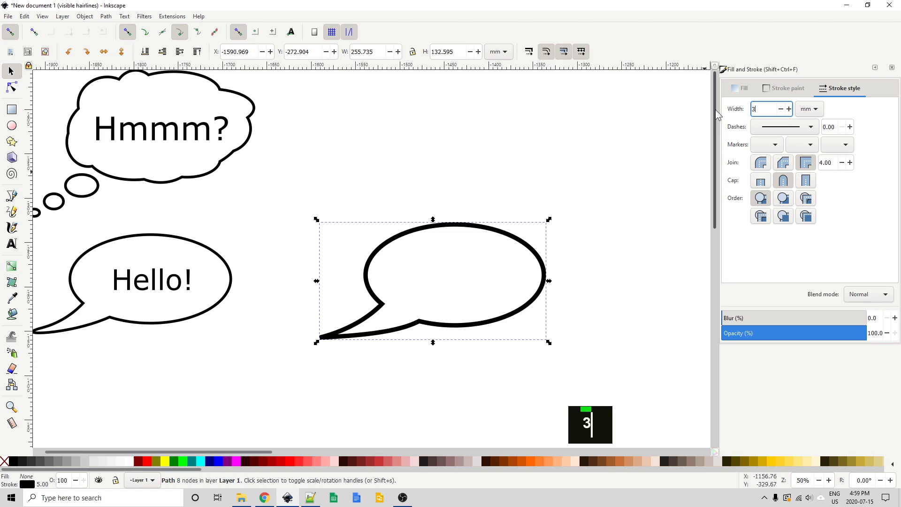
pyautogui.press('Return')
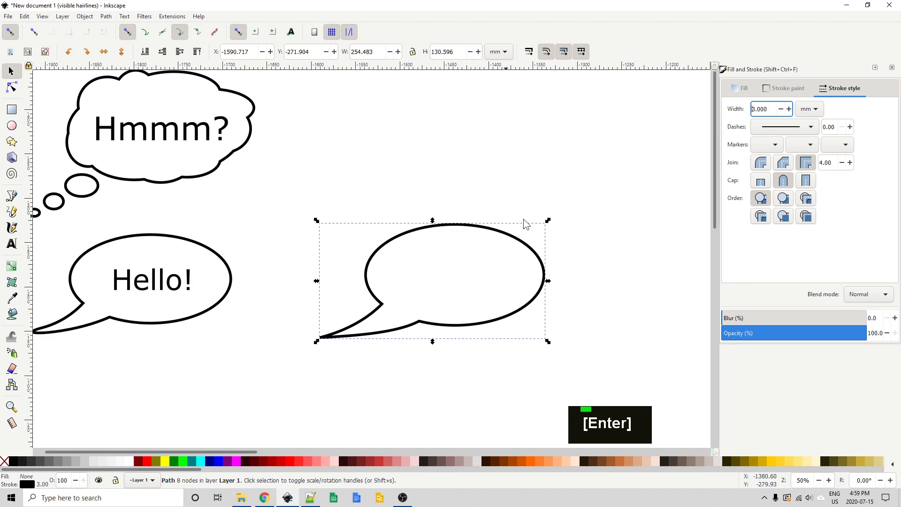
pyautogui.moveTo(548, 221); pyautogui.dragTo(491, 240)
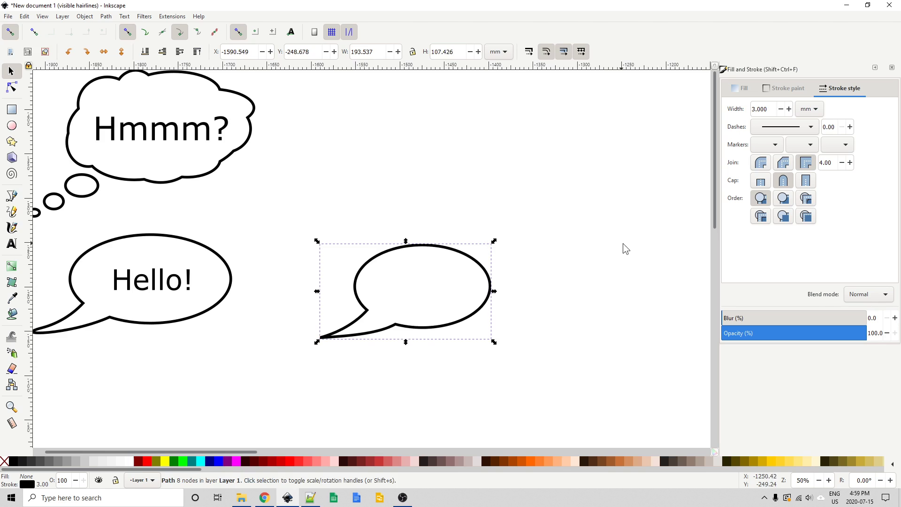
# Add the text 'Hello!' inside the outlined bubble, fixing the 'Hellow!' typo
pyautogui.click(623, 245)
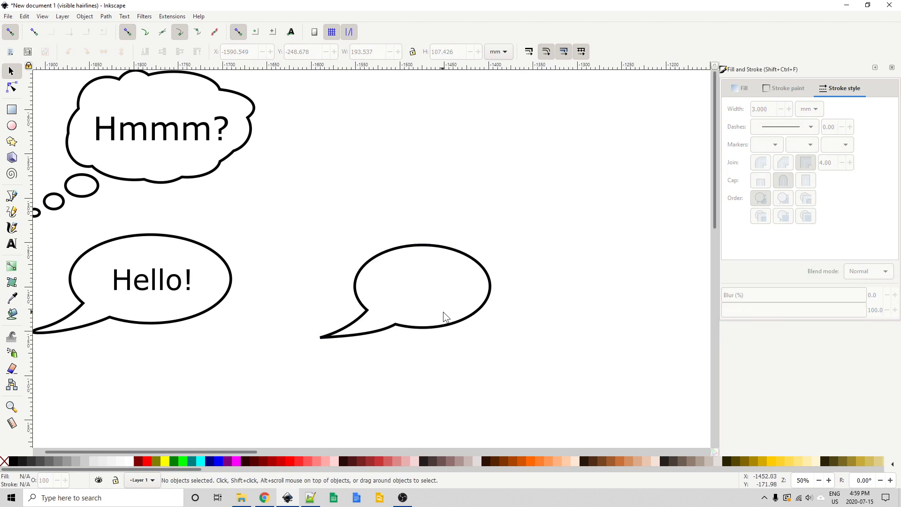
pyautogui.press('t')
pyautogui.click(400, 286)
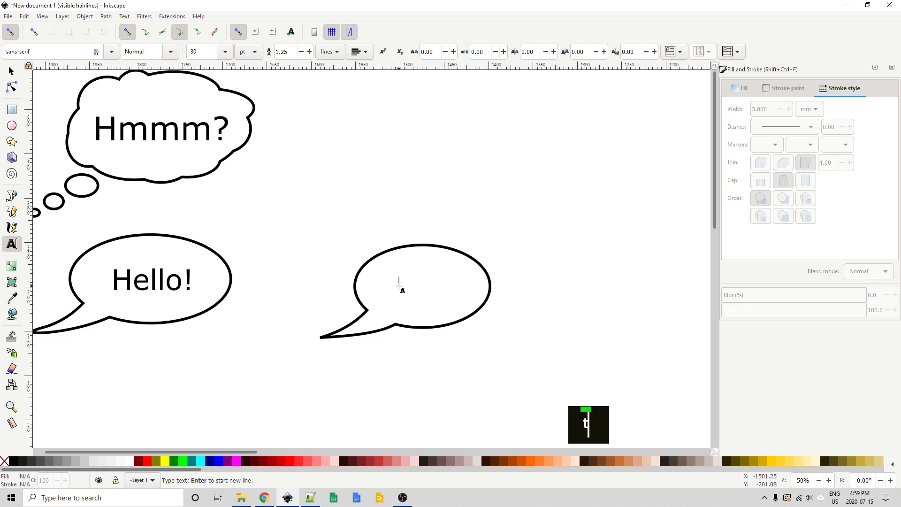
pyautogui.write('Hellow!')
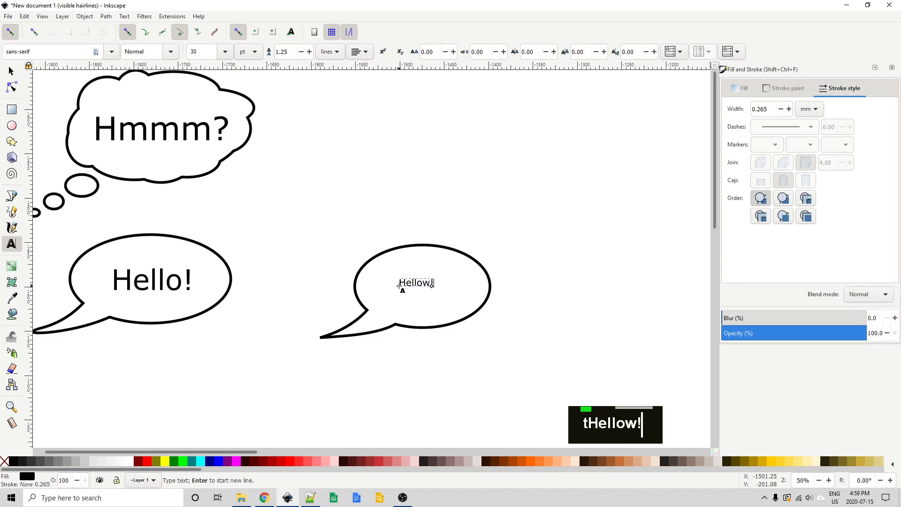
pyautogui.press('Escape')
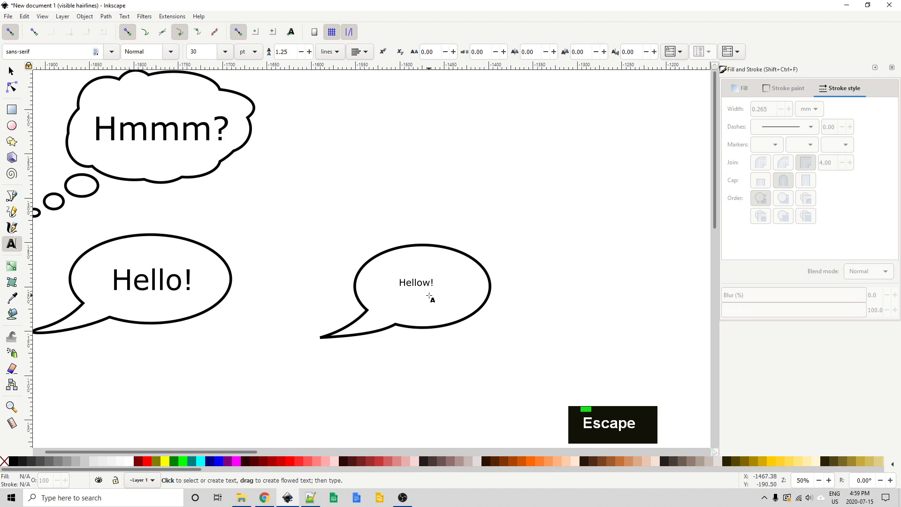
pyautogui.click(433, 283)
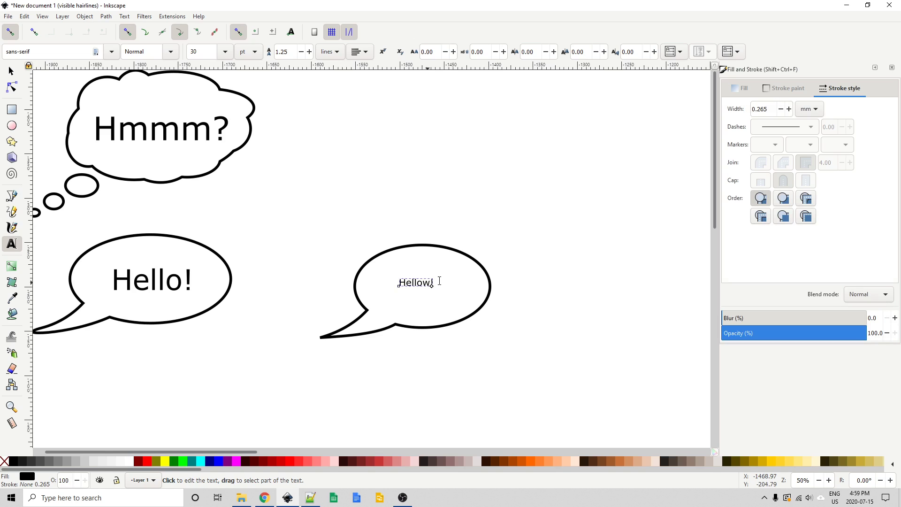
pyautogui.press('BackSpace')
pyautogui.press('Escape')
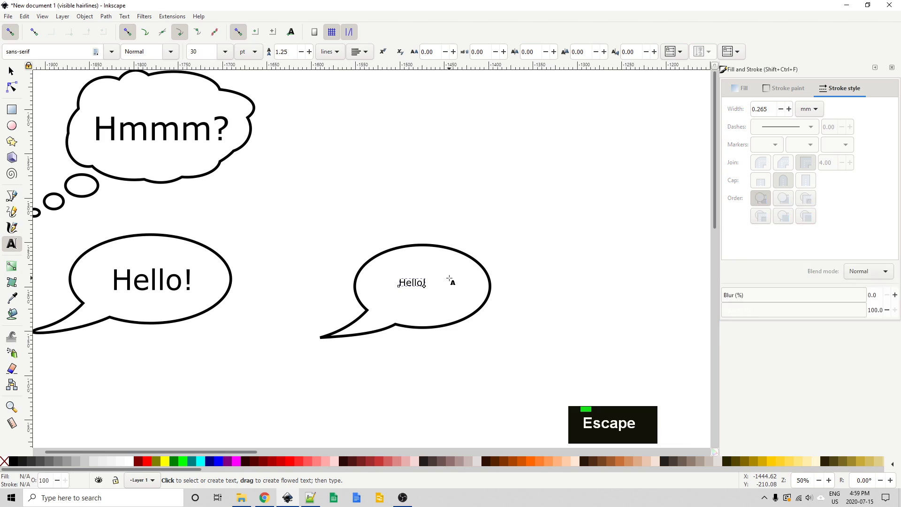
# Enlarge the Hello! text and group it with its bubble
pyautogui.press('space')
pyautogui.click(418, 288)
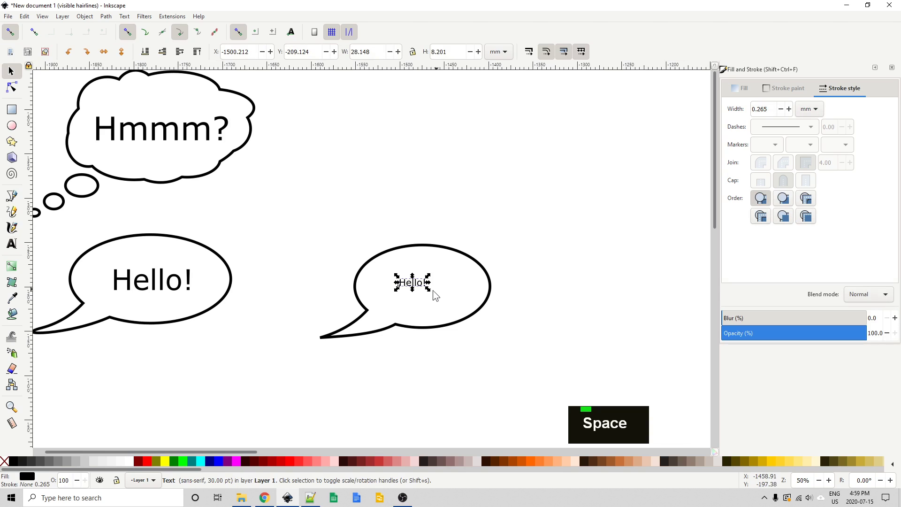
pyautogui.moveTo(430, 290); pyautogui.dragTo(472, 315)
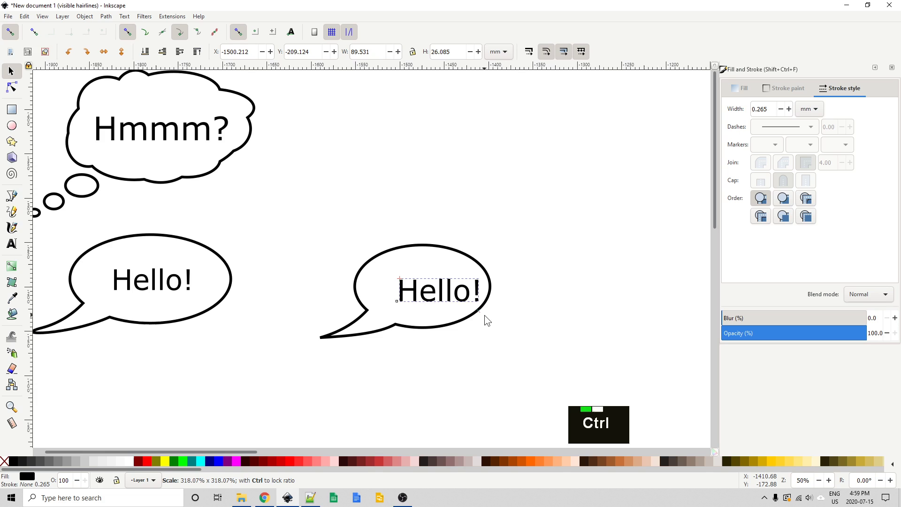
pyautogui.moveTo(485, 316); pyautogui.dragTo(446, 291)
pyautogui.click(515, 297)
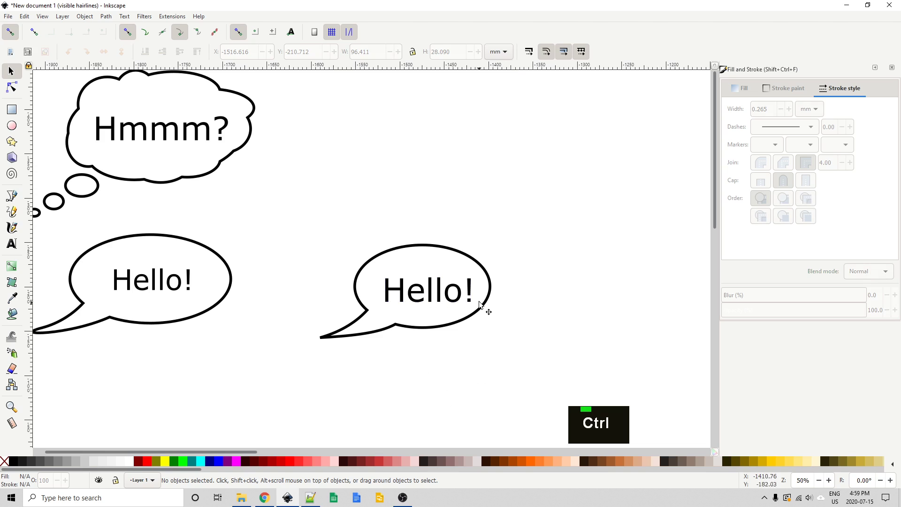
pyautogui.moveTo(560, 221); pyautogui.dragTo(278, 374)
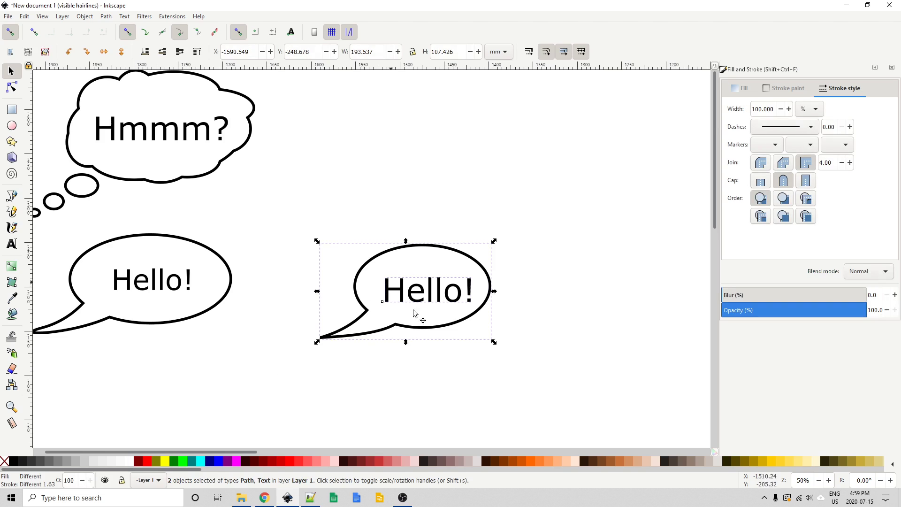
pyautogui.hotkey('ctrl', 'g')
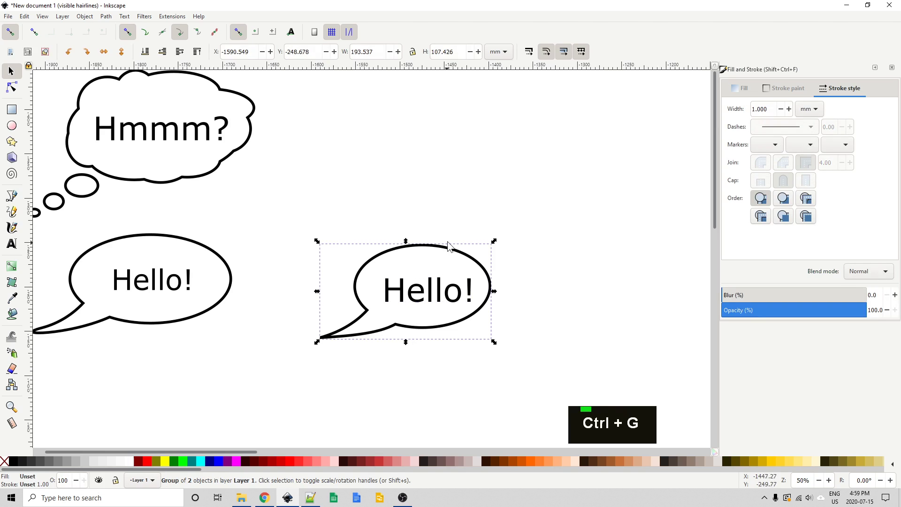
# Draw a large ellipse above the right Hello! bubble with small ellipses along its top
pyautogui.click(563, 260)
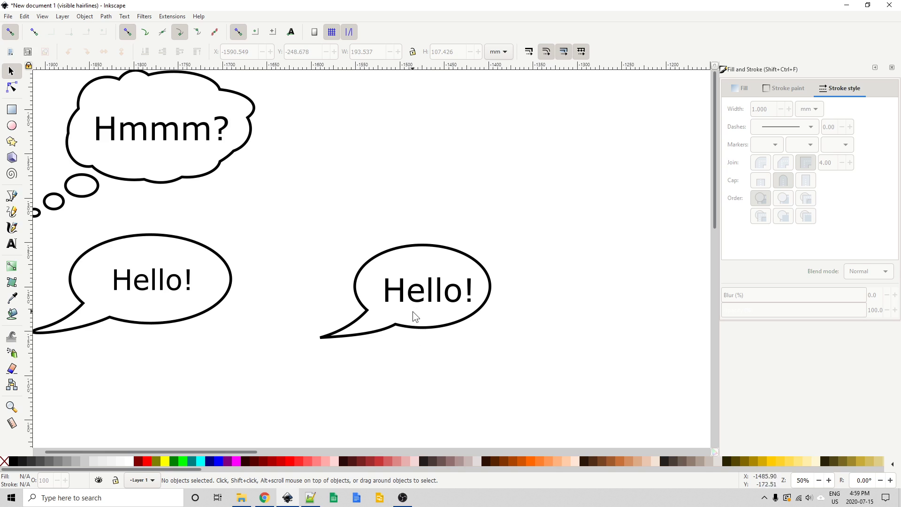
pyautogui.middleClick(295, 193)
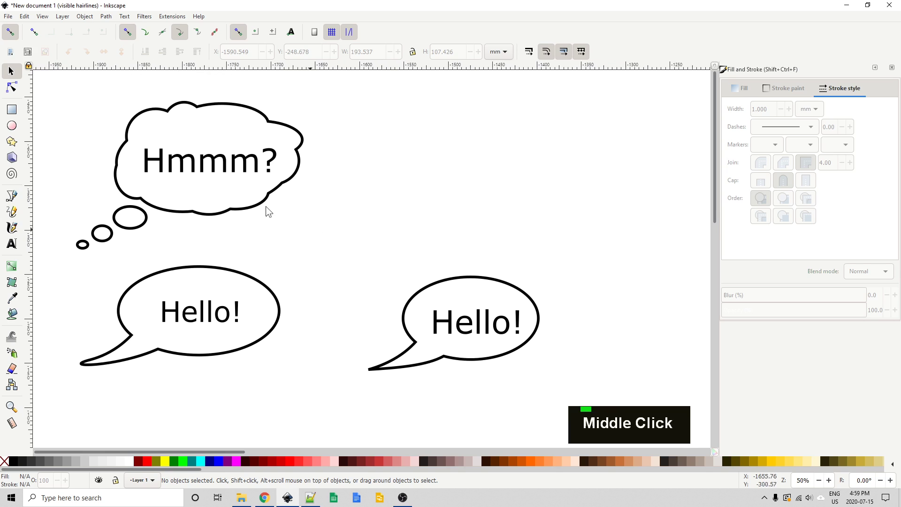
pyautogui.click(11, 126)
pyautogui.moveTo(440, 124); pyautogui.dragTo(592, 218)
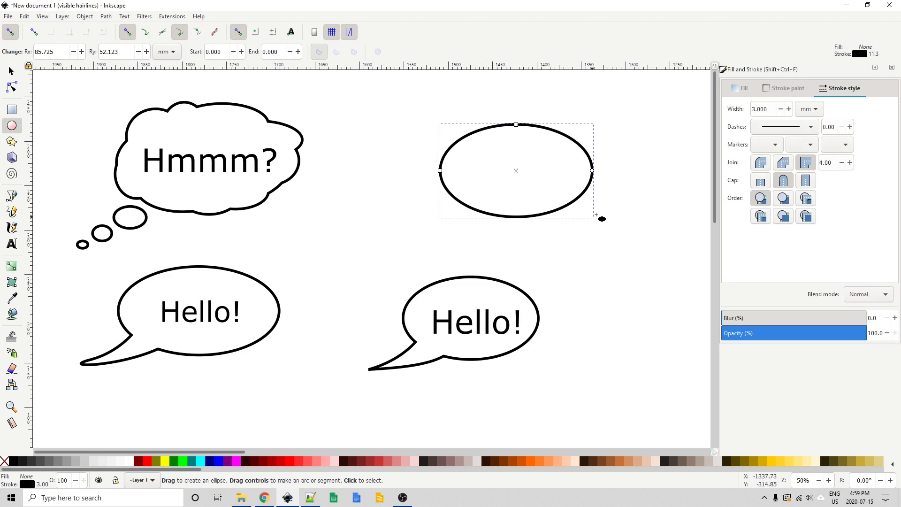
pyautogui.moveTo(464, 107)
pyautogui.mouseDown()
pyautogui.moveTo(512, 148)
pyautogui.moveTo(536, 148)
pyautogui.mouseUp()
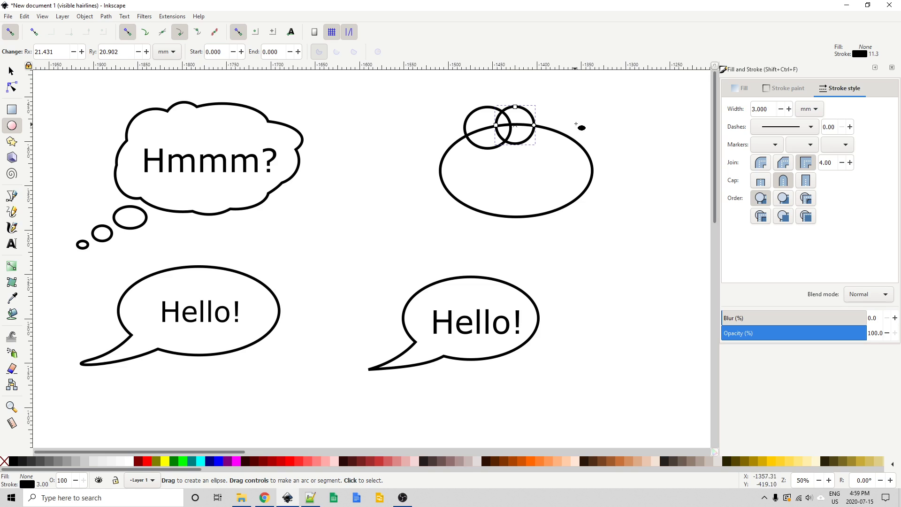
pyautogui.moveTo(576, 123); pyautogui.dragTo(519, 142)
pyautogui.moveTo(601, 138)
pyautogui.mouseDown()
pyautogui.moveTo(555, 159)
pyautogui.moveTo(613, 152)
pyautogui.mouseUp()
# Add seven more overlapping ellipses around the cluster's lower and left edges
pyautogui.moveTo(517, 172); pyautogui.dragTo(594, 214)
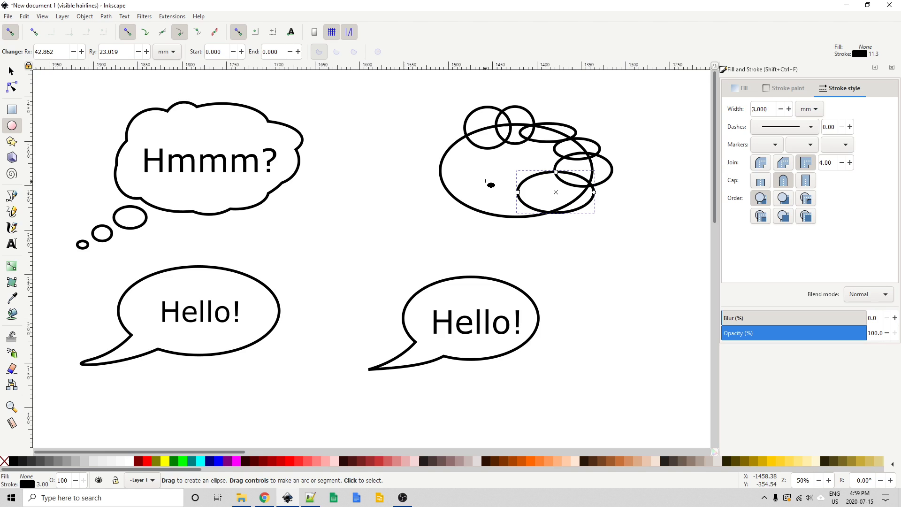
pyautogui.moveTo(485, 181)
pyautogui.mouseDown()
pyautogui.moveTo(548, 230)
pyautogui.moveTo(565, 227)
pyautogui.mouseUp()
pyautogui.moveTo(461, 167); pyautogui.dragTo(512, 228)
pyautogui.moveTo(478, 187); pyautogui.dragTo(430, 216)
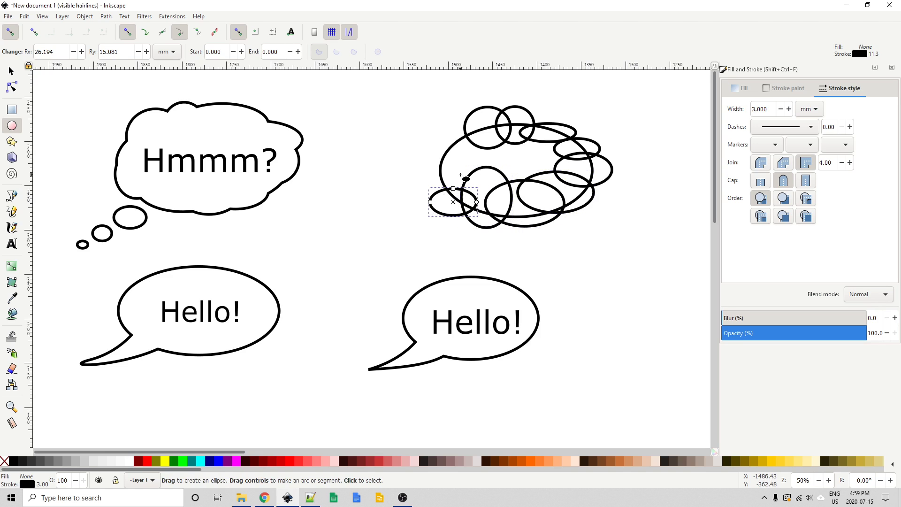
pyautogui.moveTo(472, 161)
pyautogui.mouseDown()
pyautogui.moveTo(441, 208)
pyautogui.moveTo(429, 204)
pyautogui.mouseUp()
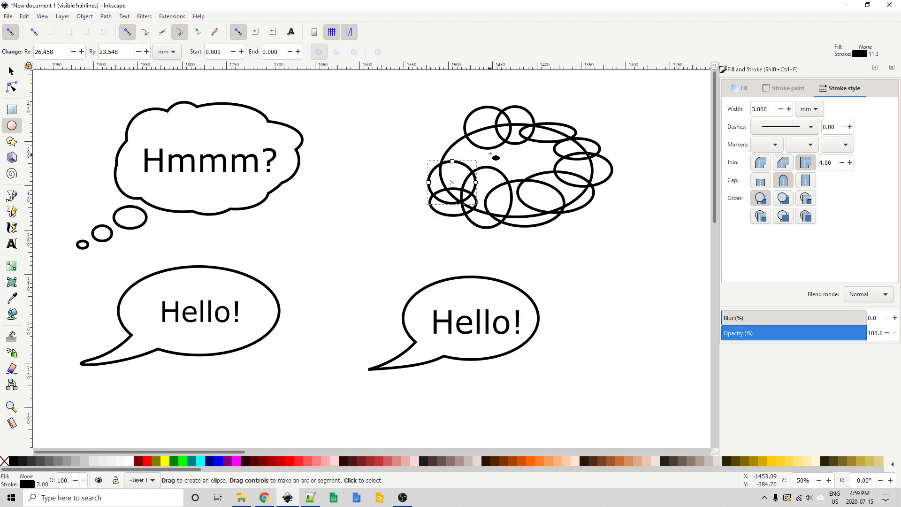
pyautogui.moveTo(492, 153); pyautogui.dragTo(427, 186)
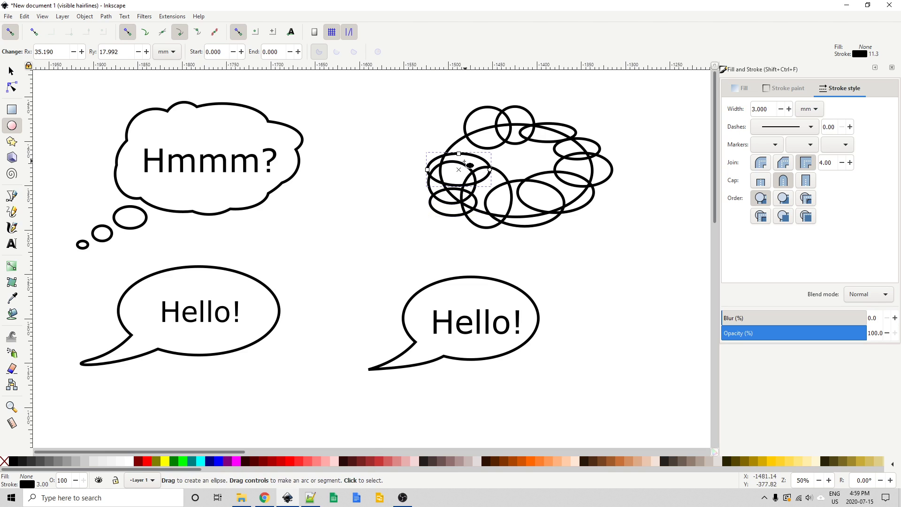
pyautogui.moveTo(467, 162); pyautogui.dragTo(438, 133)
# Select every ellipse in the upper-right cluster and union them into one 31-node cloud outline
pyautogui.press('space')
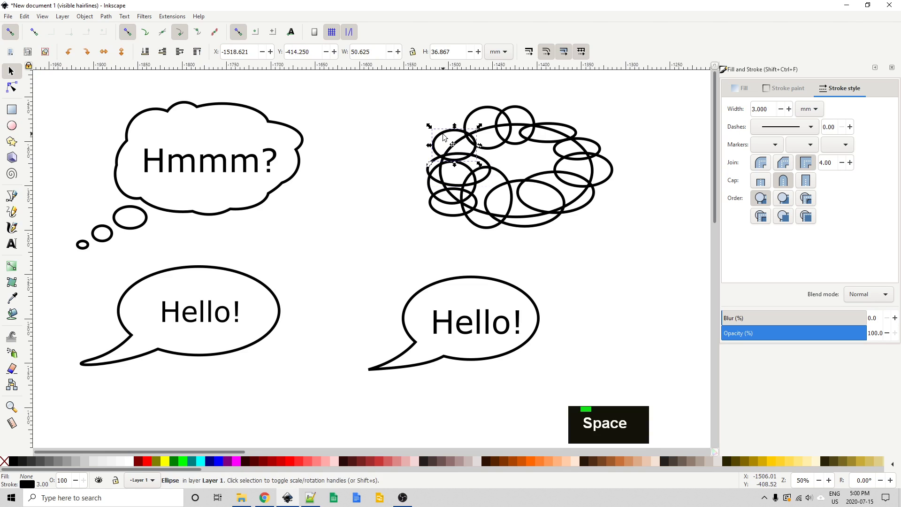
pyautogui.press('space')
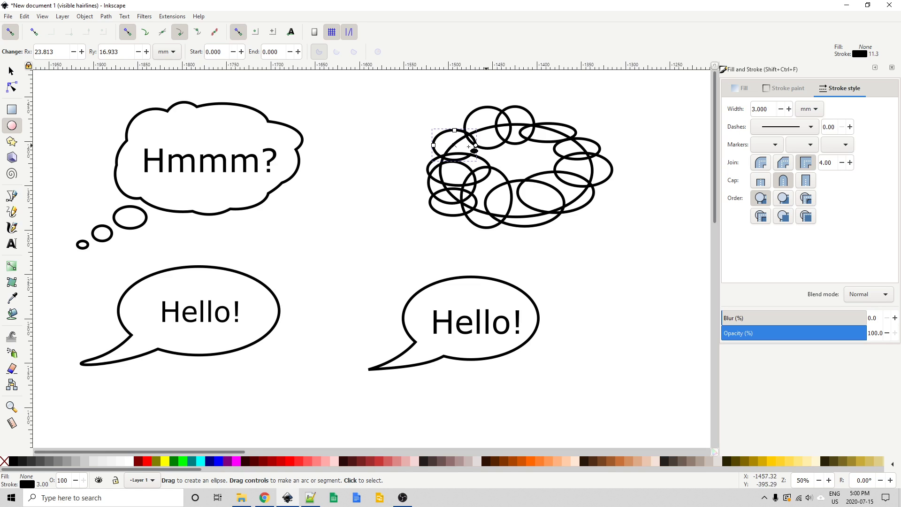
pyautogui.click(11, 71)
pyautogui.moveTo(386, 89); pyautogui.dragTo(637, 255)
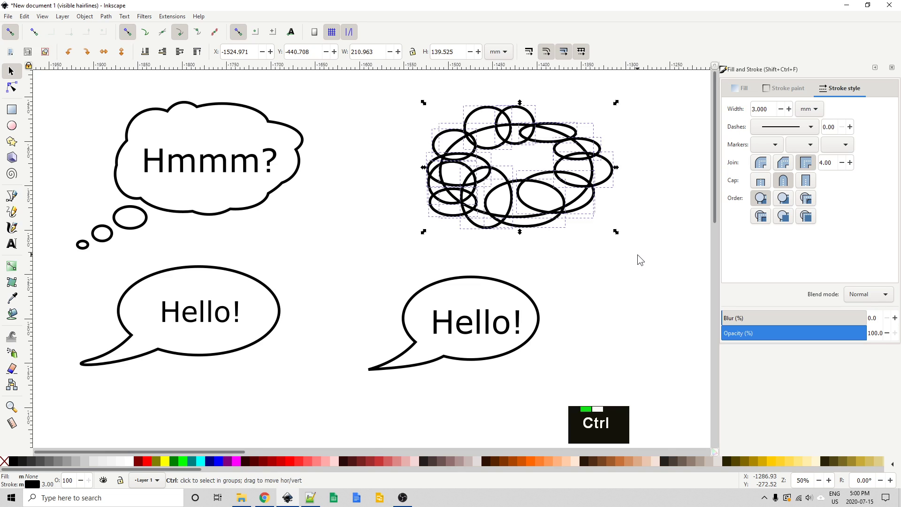
pyautogui.hotkey('ctrl', '+')
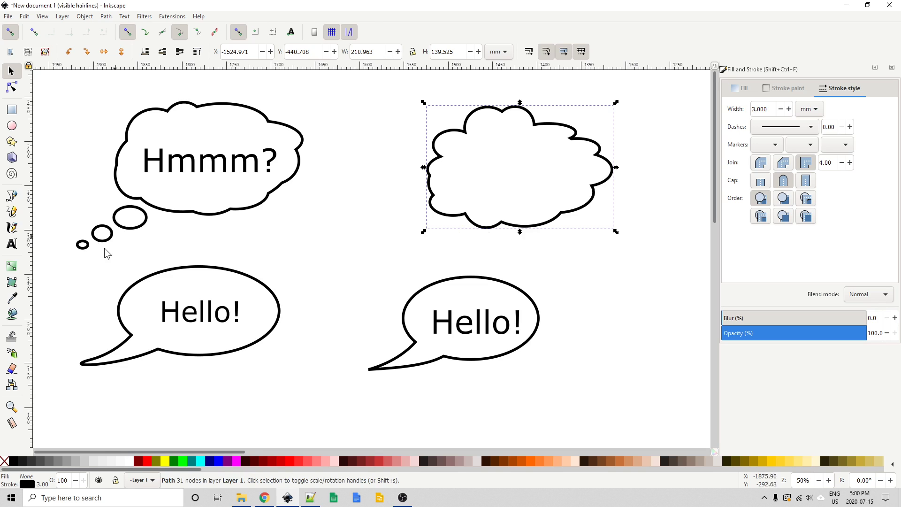
# Draw small trailing circles and arrange them below-left of the cloud
pyautogui.click(18, 130)
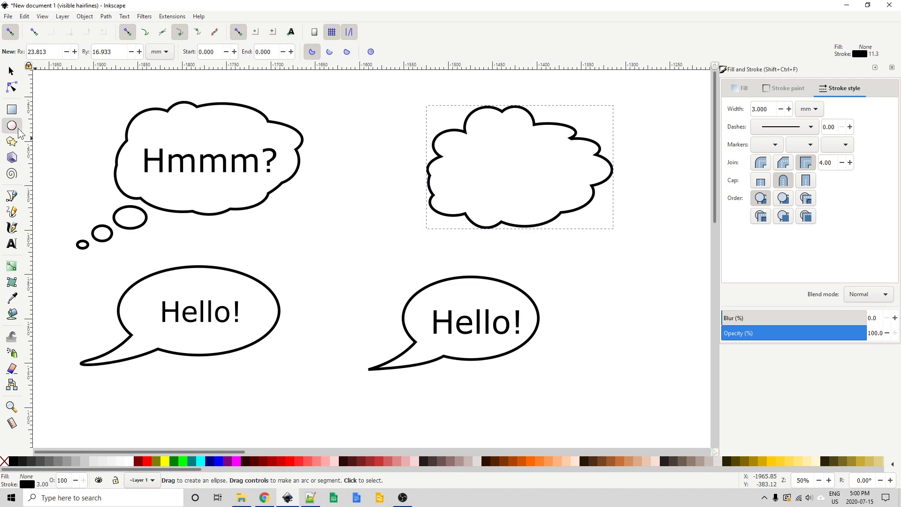
pyautogui.moveTo(409, 211); pyautogui.dragTo(387, 260)
pyautogui.click(12, 71)
pyautogui.moveTo(428, 236); pyautogui.dragTo(437, 242)
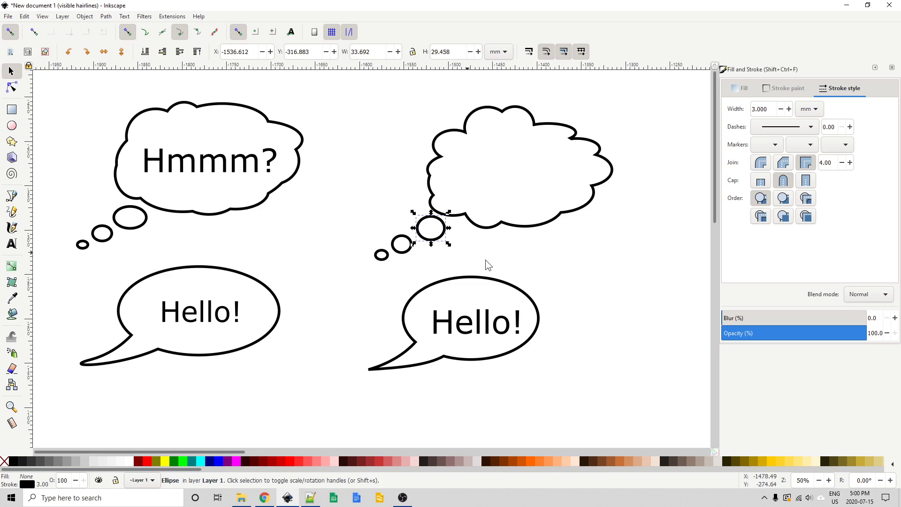
pyautogui.click(528, 254)
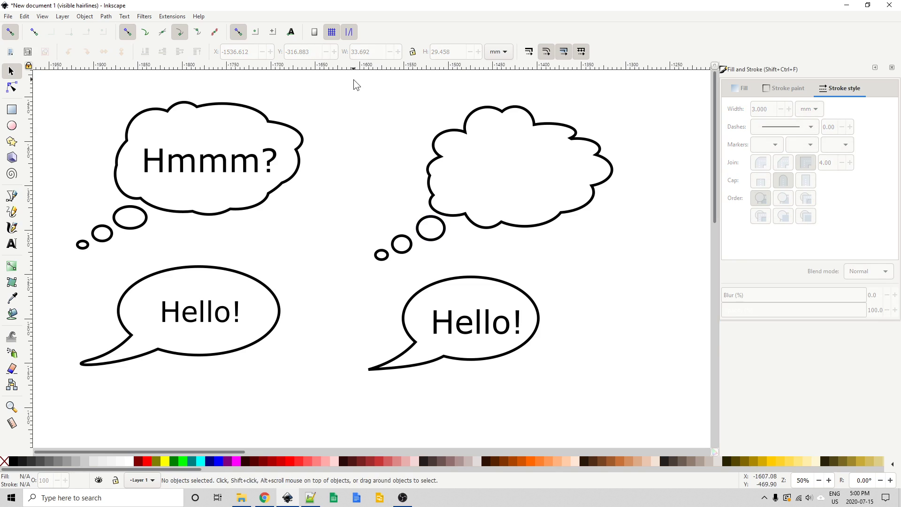
# Group the cloud and its three trailing circles into one 4-object thought balloon
pyautogui.moveTo(348, 79); pyautogui.dragTo(436, 272)
pyautogui.press('ctrl')
pyautogui.hotkey('ctrl', 'g')
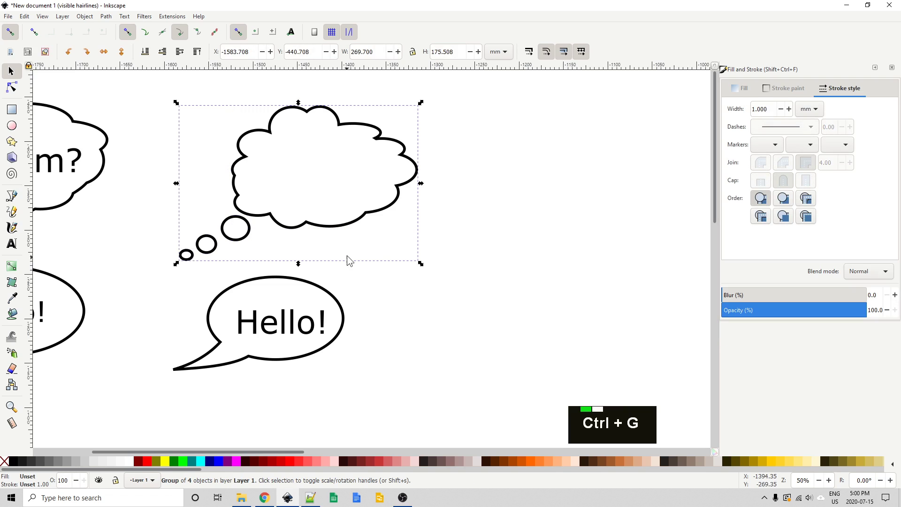
pyautogui.middleClick(347, 255)
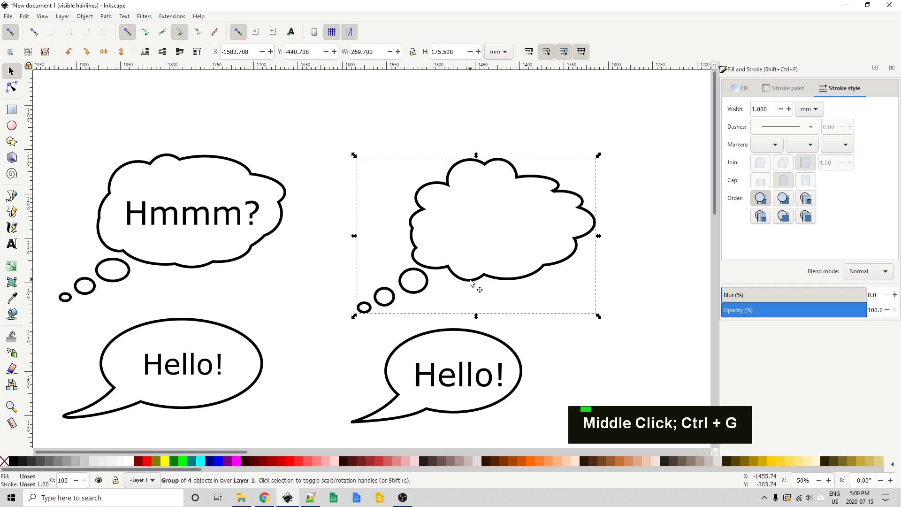
# Add the text 'Thinking?' inside the new cloud
pyautogui.press('t')
pyautogui.click(458, 226)
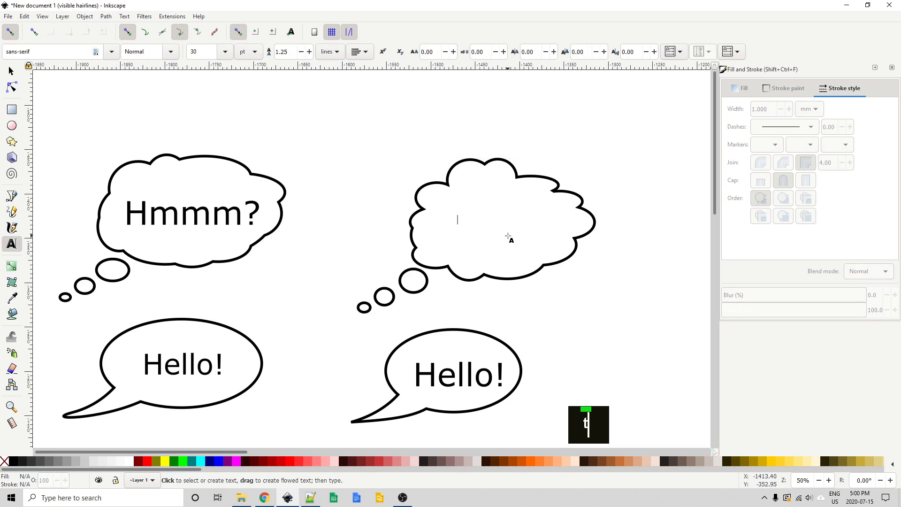
pyautogui.write('Thinin')
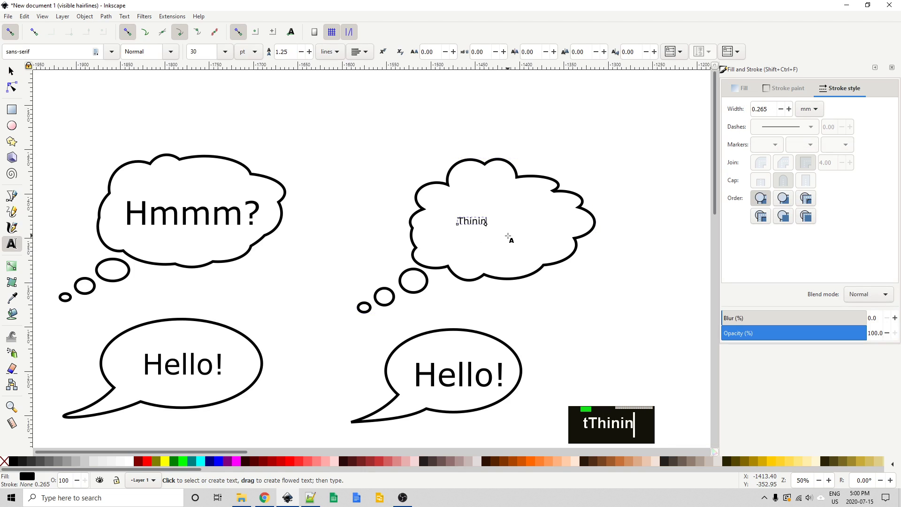
pyautogui.press('BackSpace')
pyautogui.press('BackSpace')
pyautogui.write('king?')
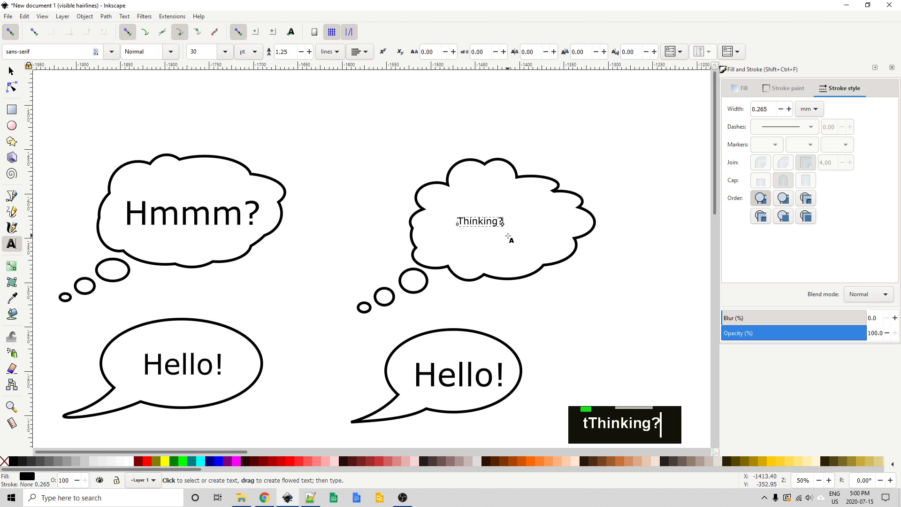
pyautogui.press('Escape')
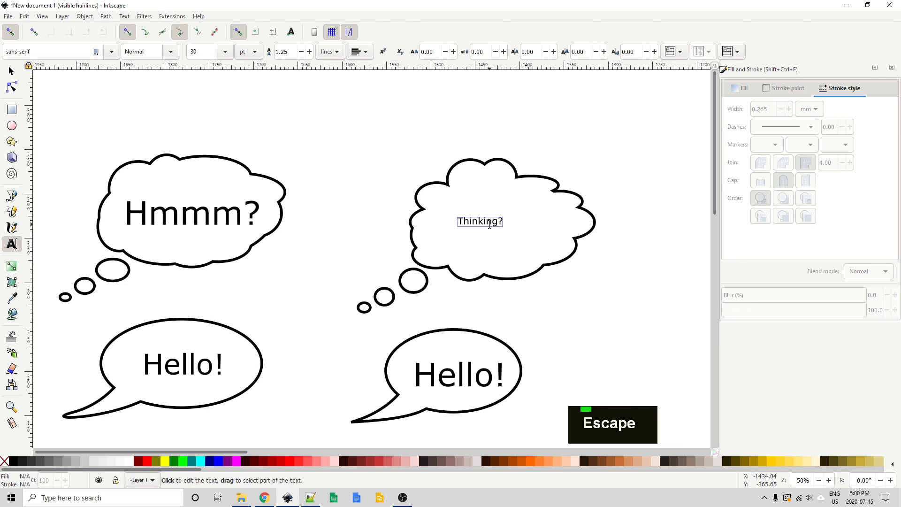
# Enlarge the Thinking? text to about 153 × 31 mm and centre it in the cloud
pyautogui.press('v')
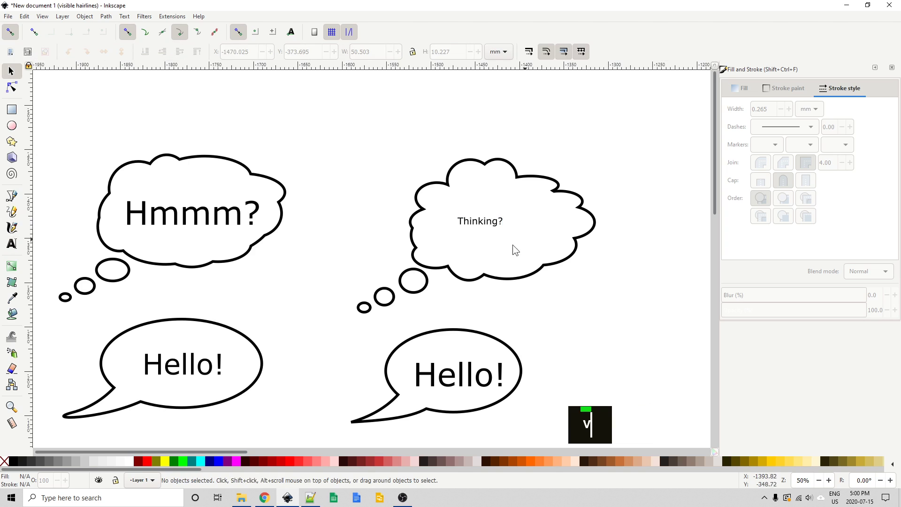
pyautogui.click(495, 229)
pyautogui.moveTo(506, 231); pyautogui.dragTo(597, 277)
pyautogui.moveTo(572, 237); pyautogui.dragTo(544, 233)
pyautogui.click(649, 243)
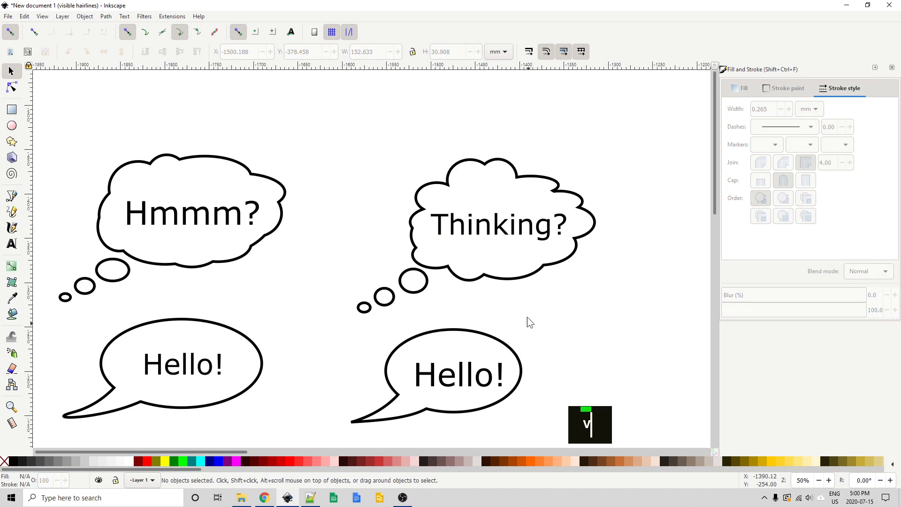
# Group the Thinking? text with its cloud balloon into a single 2-object group
pyautogui.click(542, 232)
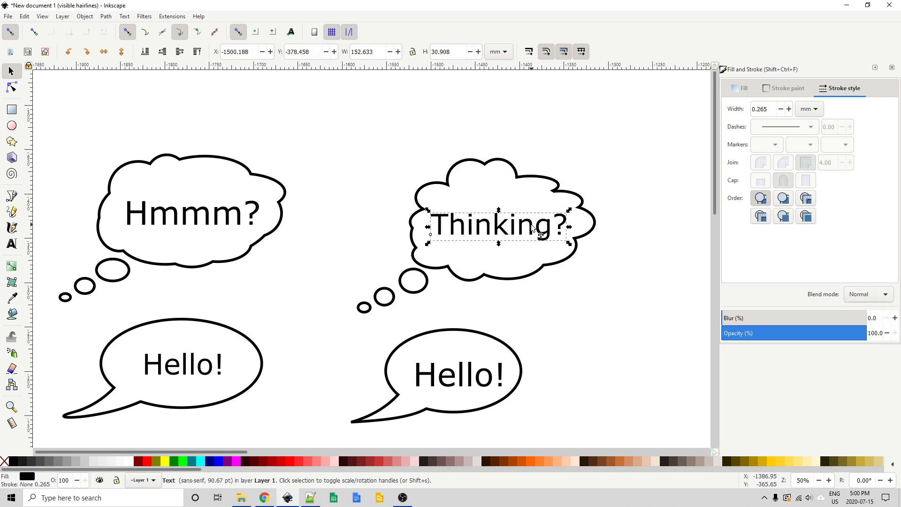
pyautogui.keyDown('shift'); pyautogui.click(548, 181); pyautogui.keyUp('shift')
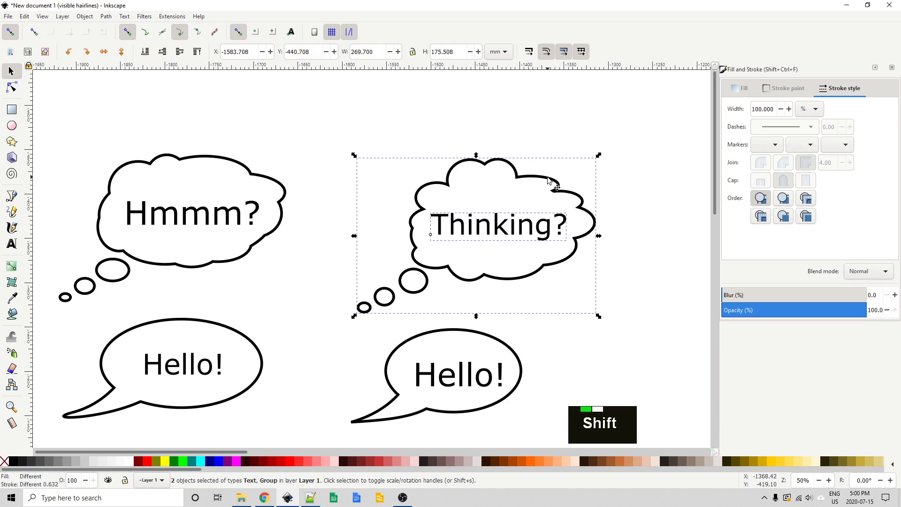
pyautogui.hotkey('ctrl', '+')
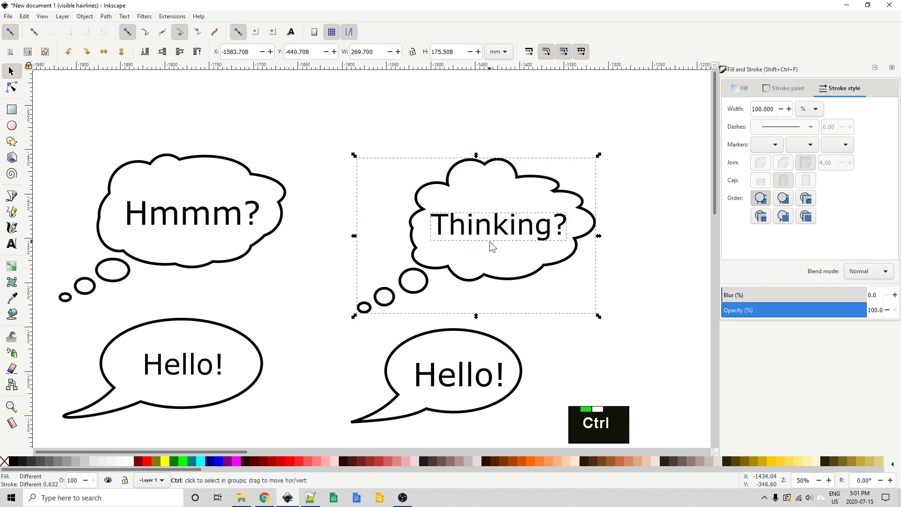
pyautogui.hotkey('ctrl', 'g')
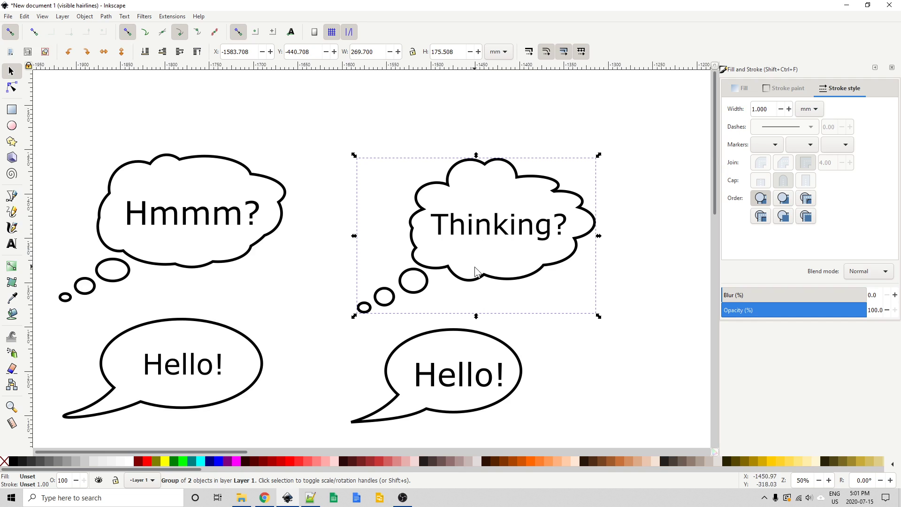
# Inside the group, nudge the Thinking? text about 5 mm right to centre it
pyautogui.doubleClick(500, 229)
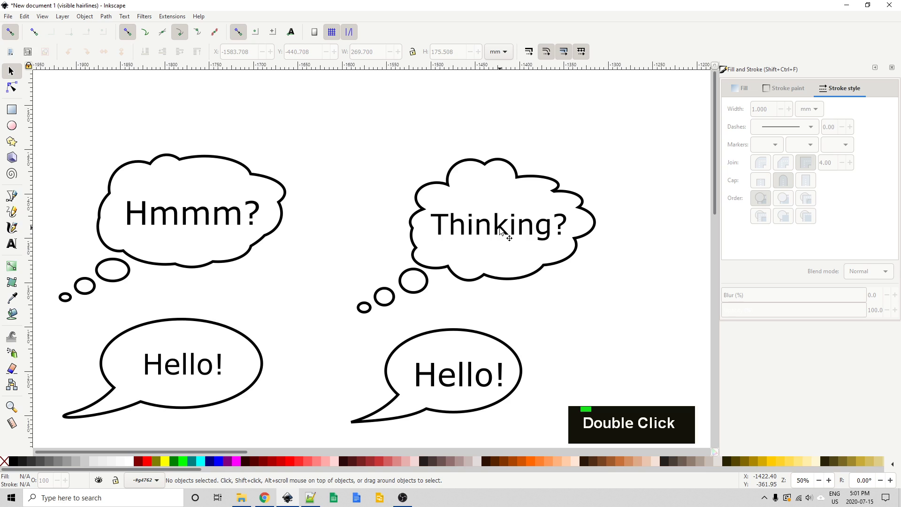
pyautogui.click(501, 230)
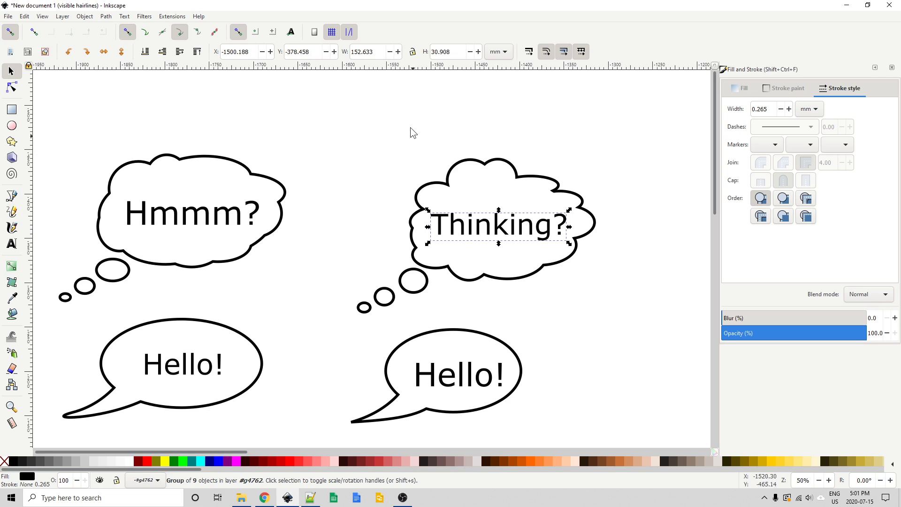
pyautogui.click(107, 17)
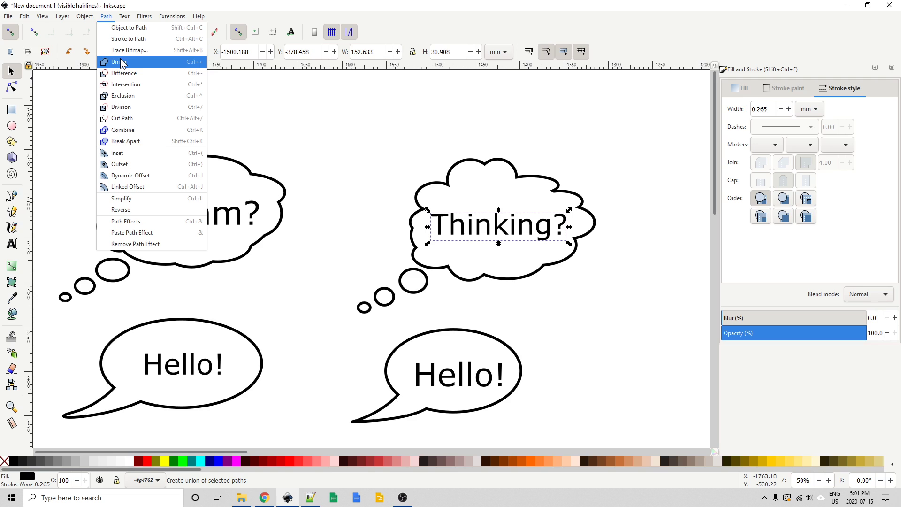
pyautogui.click(476, 8)
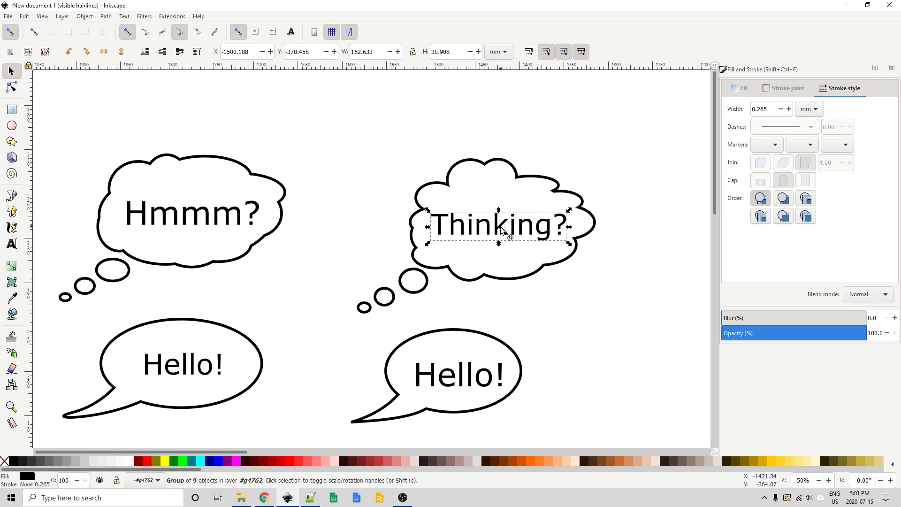
pyautogui.moveTo(506, 230)
pyautogui.mouseDown()
pyautogui.moveTo(519, 230)
pyautogui.moveTo(510, 231)
pyautogui.mouseUp()
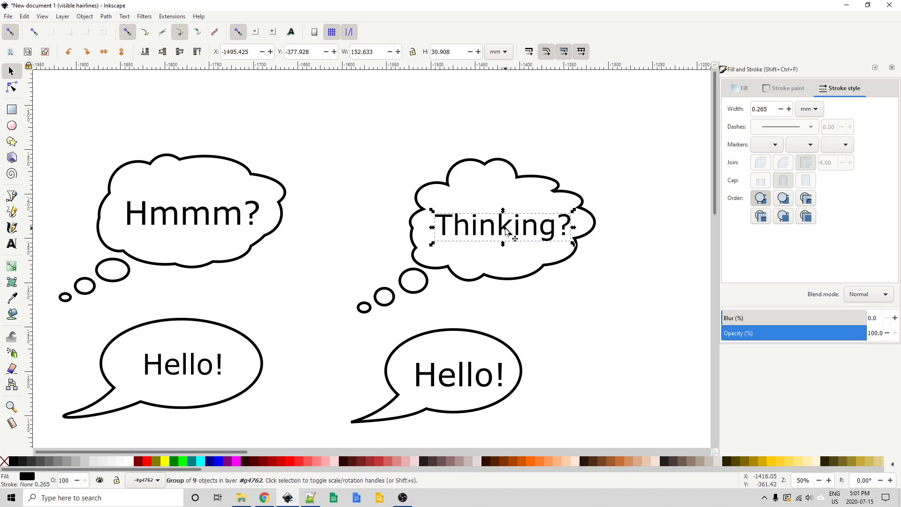
pyautogui.click(640, 266)
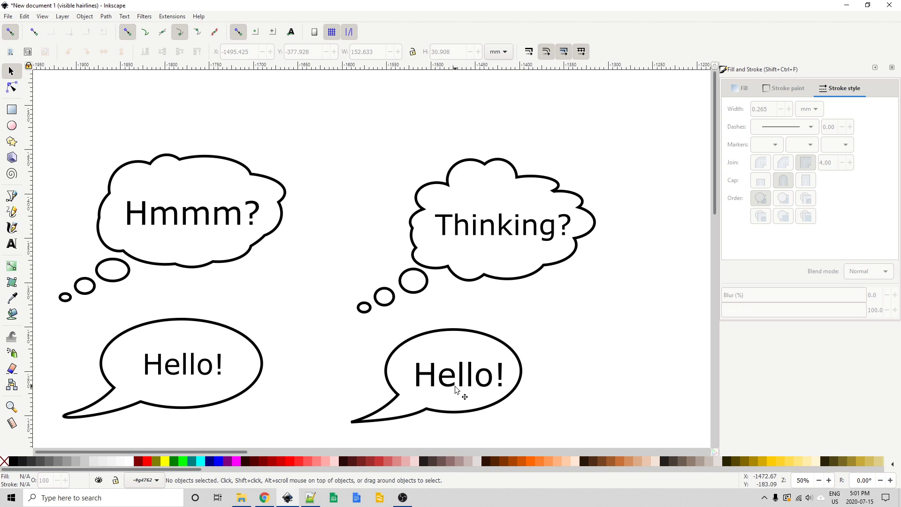
# Shift the lower-right Hello! bubble right and raise the Thinking? bubble slightly
pyautogui.moveTo(454, 389); pyautogui.dragTo(478, 389)
pyautogui.moveTo(503, 248); pyautogui.dragTo(499, 236)
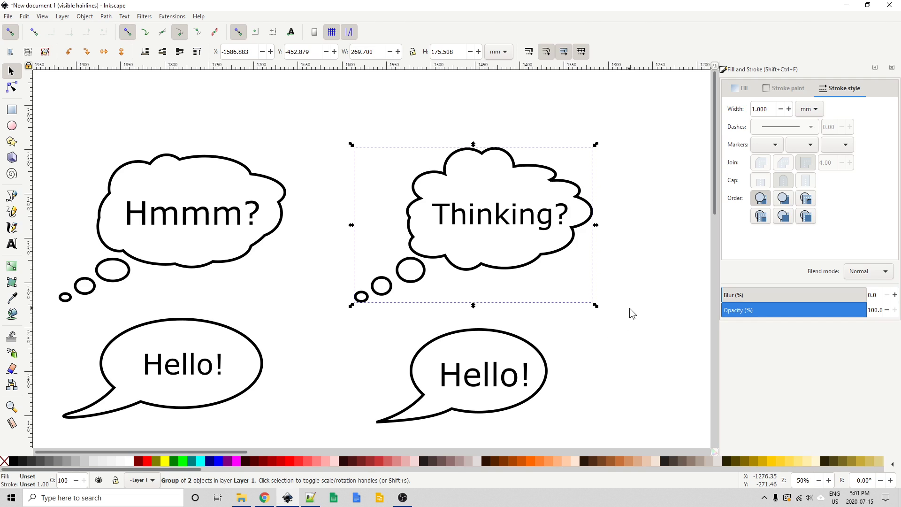
pyautogui.moveTo(499, 394); pyautogui.dragTo(489, 383)
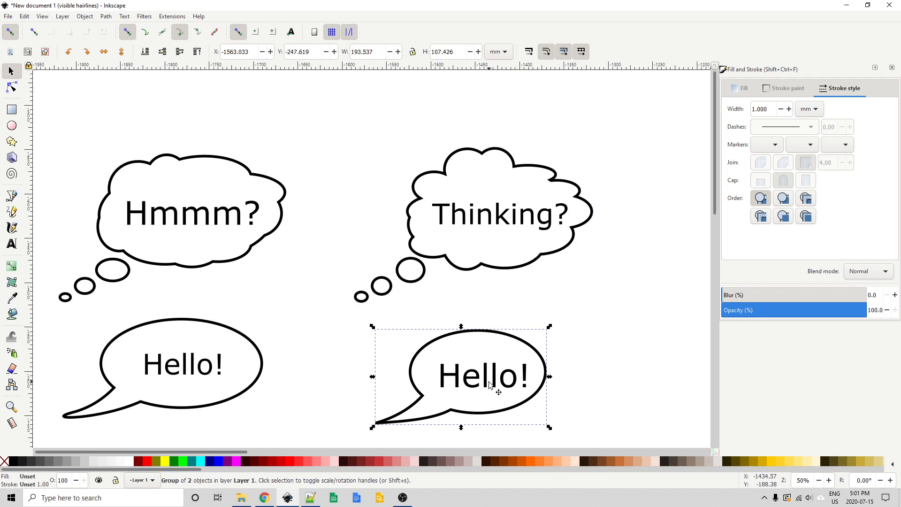